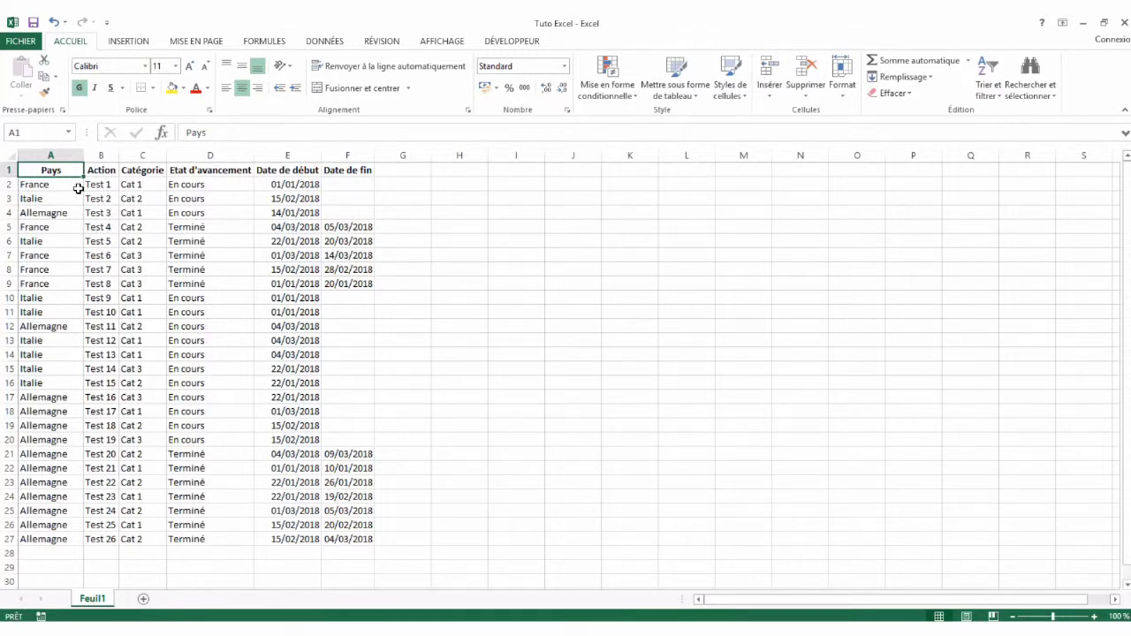
Select the whole task list, A1:F27, with Ctrl+A
key("ctrl+a")
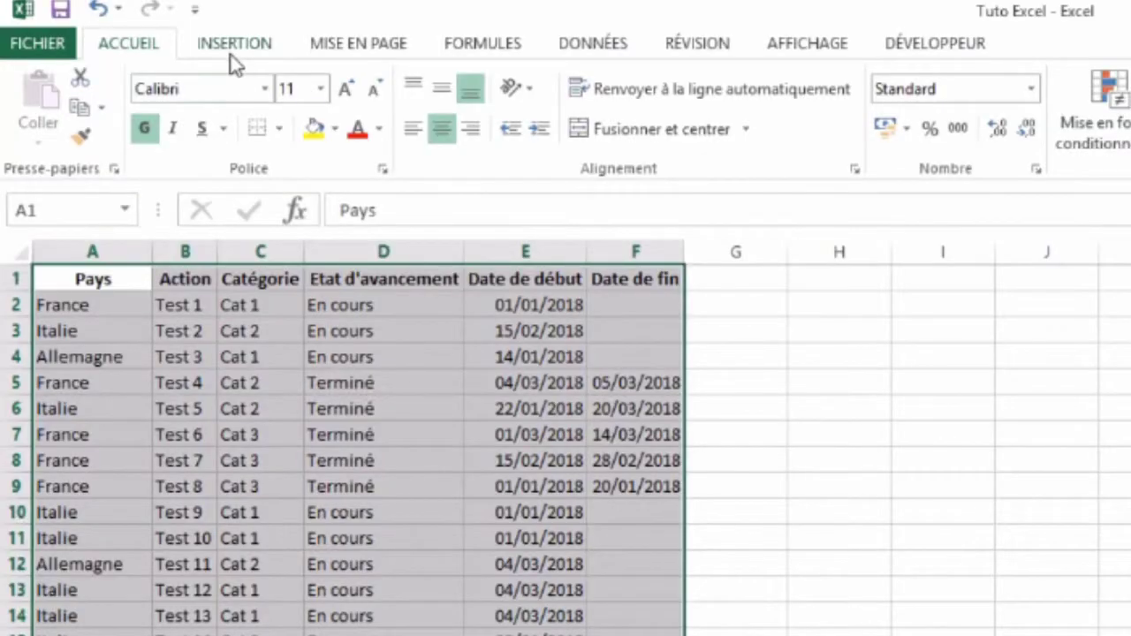
Convert A1:F27 into the Excel table Tableau2 with headers, then select a cell inside it
left_click(235, 49)
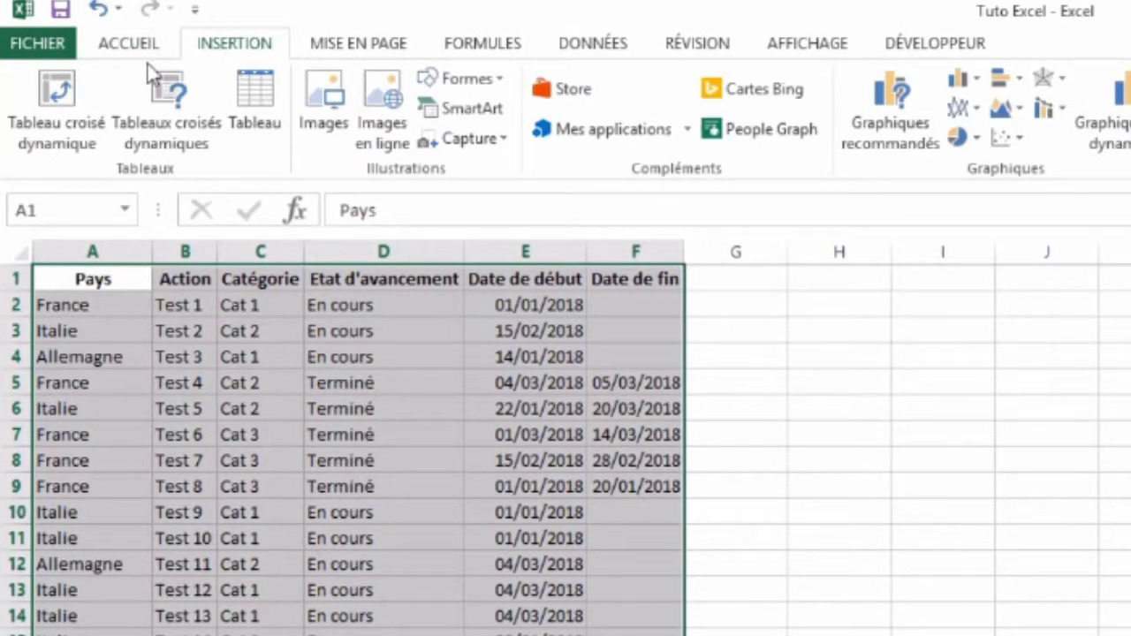
left_click(258, 91)
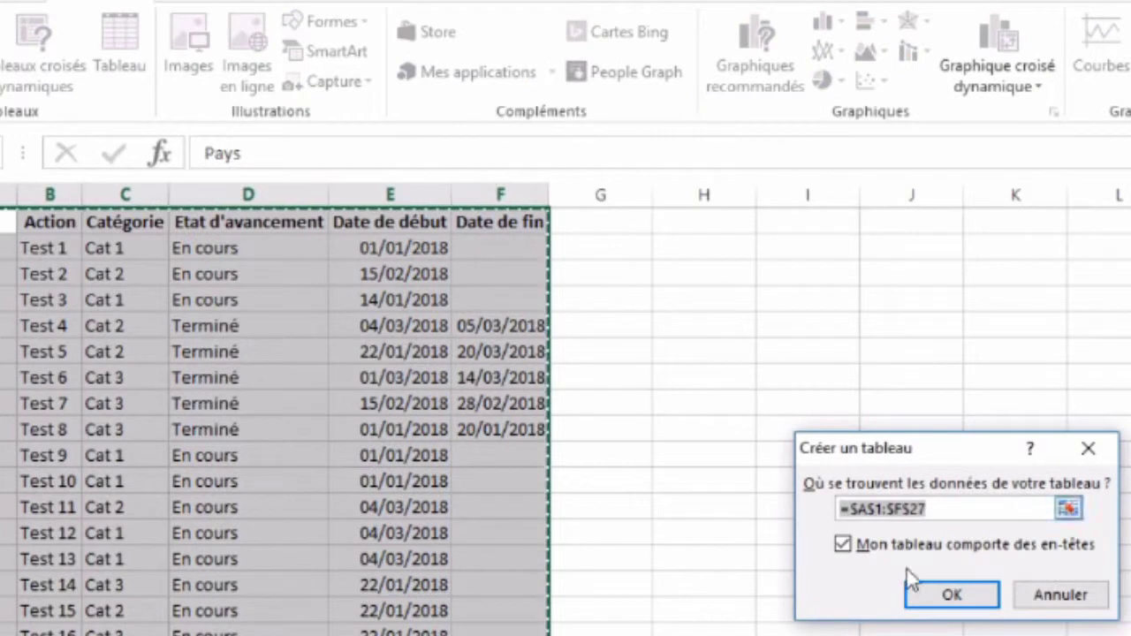
left_click(972, 599)
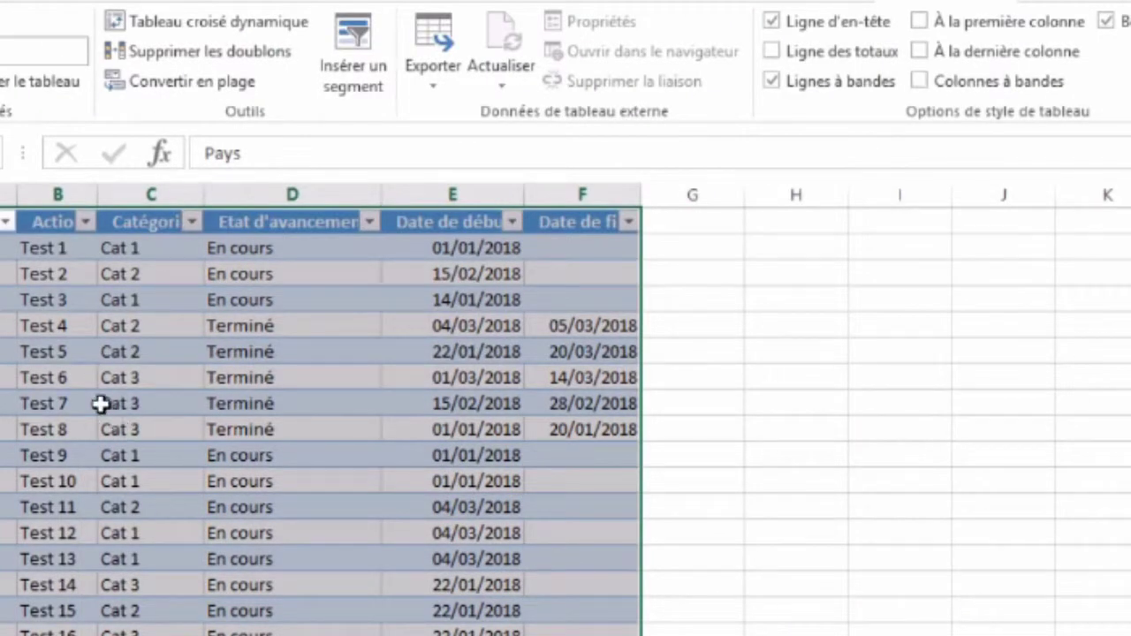
left_click(101, 404)
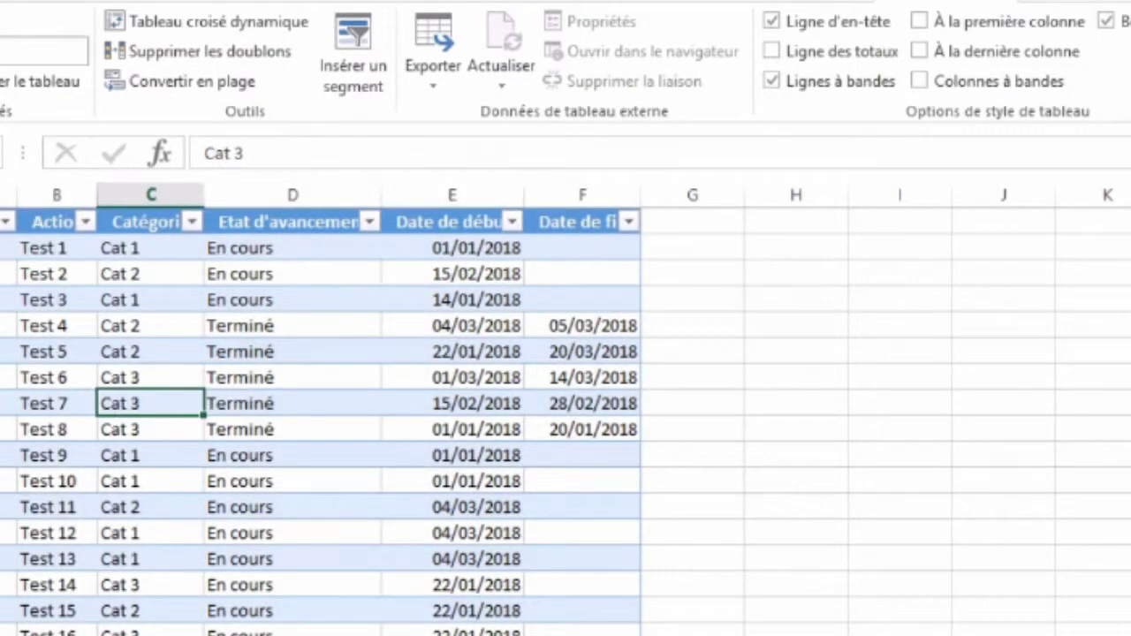
left_click(88, 279)
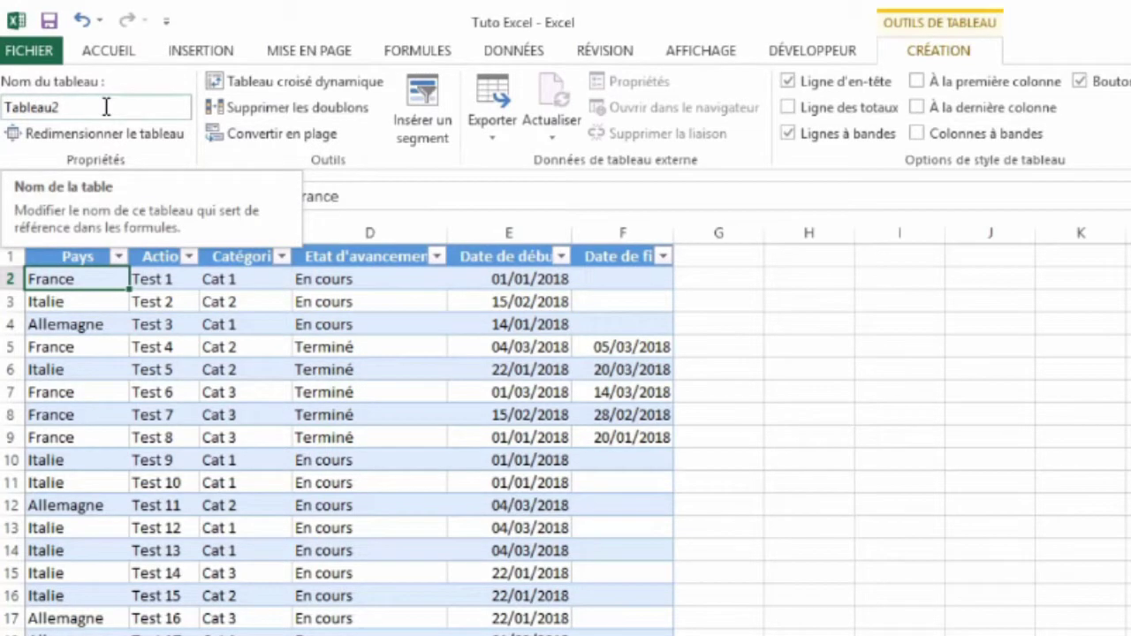
left_click(101, 346)
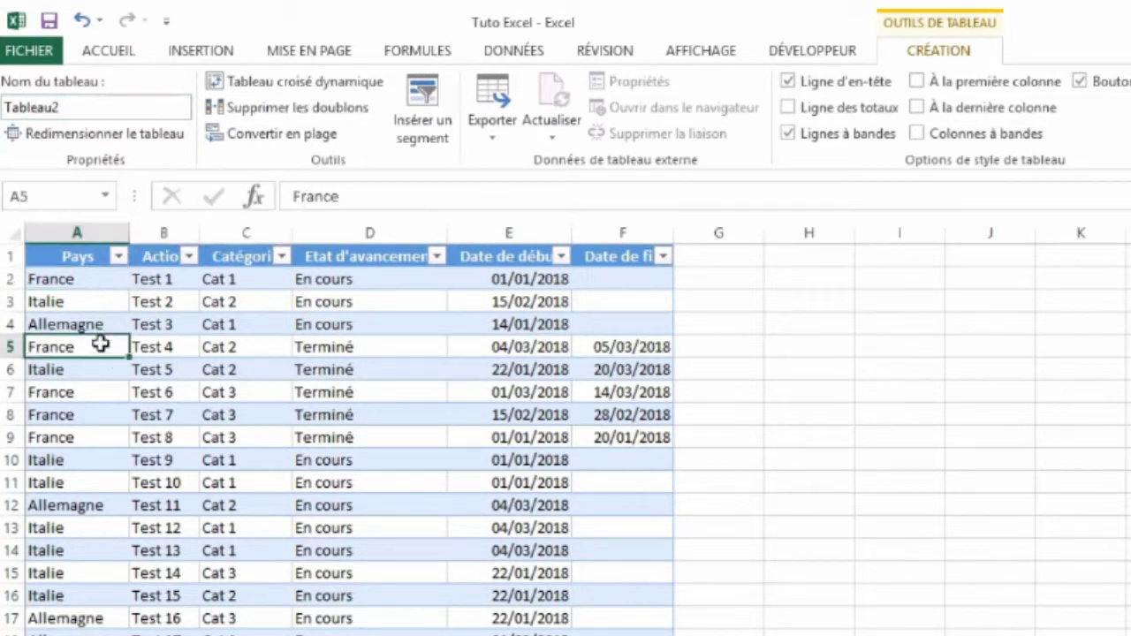
Create a pivot table on new sheet Feuil5: Date de début rows, Pays columns, count of Action
left_click(290, 84)
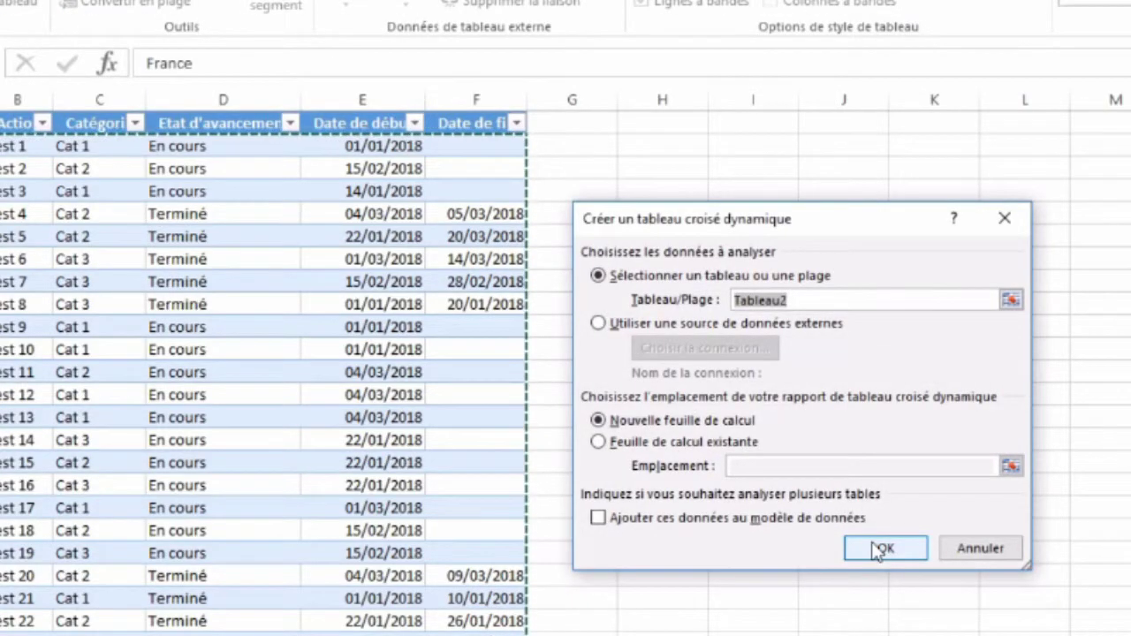
left_click(882, 550)
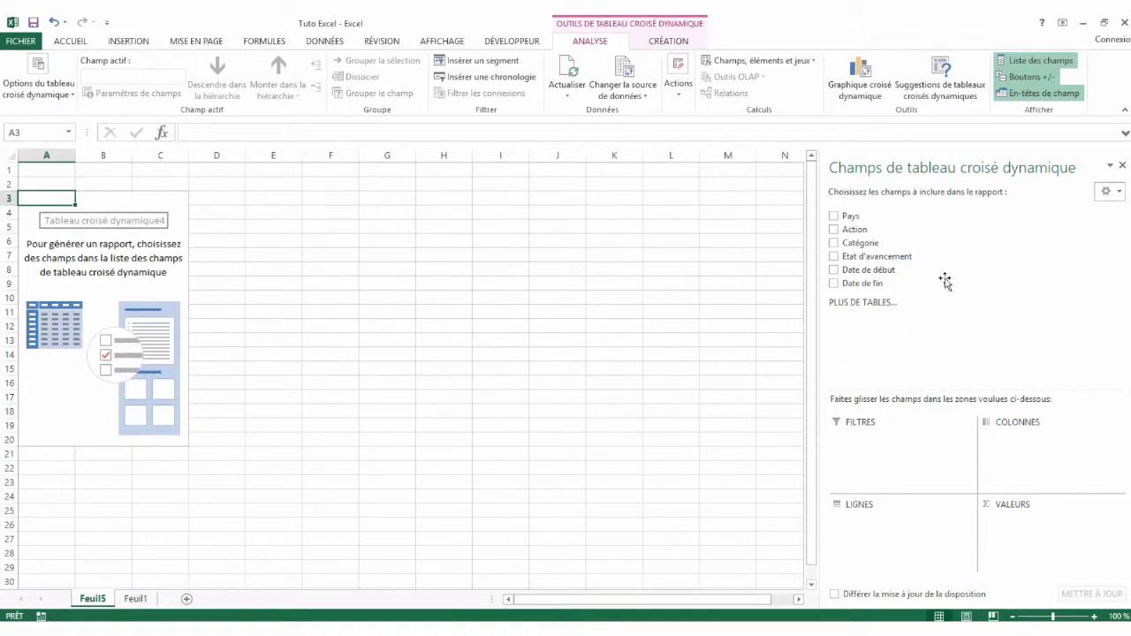
left_click_drag(900, 269, 864, 515)
left_click_drag(629, 583, 627, 568)
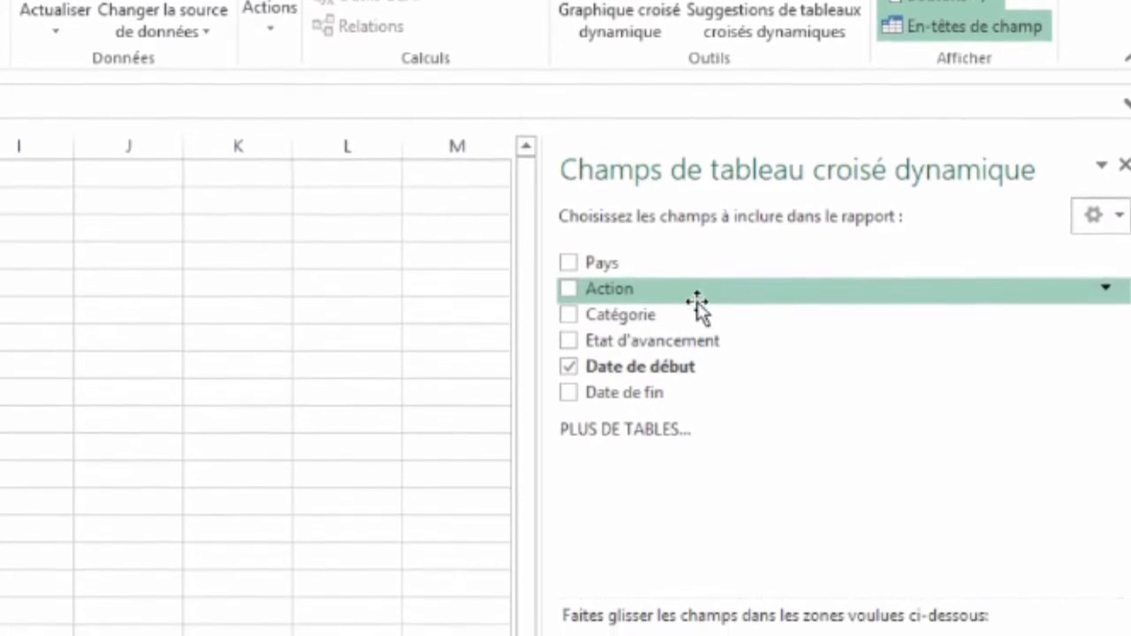
left_click_drag(694, 263, 943, 474)
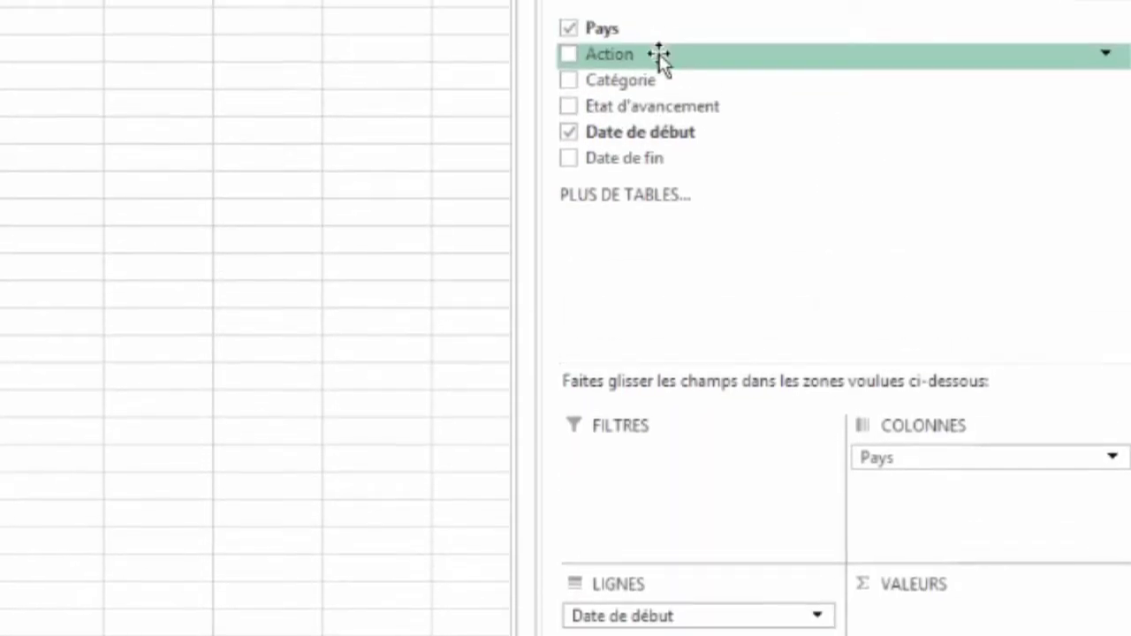
left_click_drag(659, 54, 973, 618)
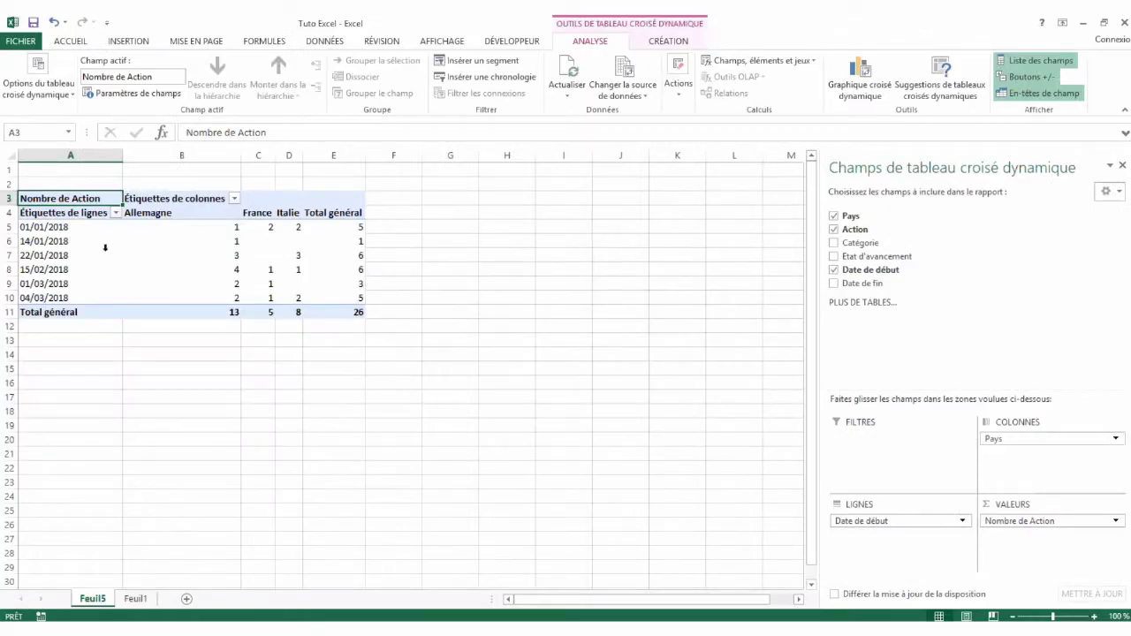
Group the pivot's start dates by Mois and Années, then bring up the pivot chart dialog
left_click(44, 255)
right_click(44, 259)
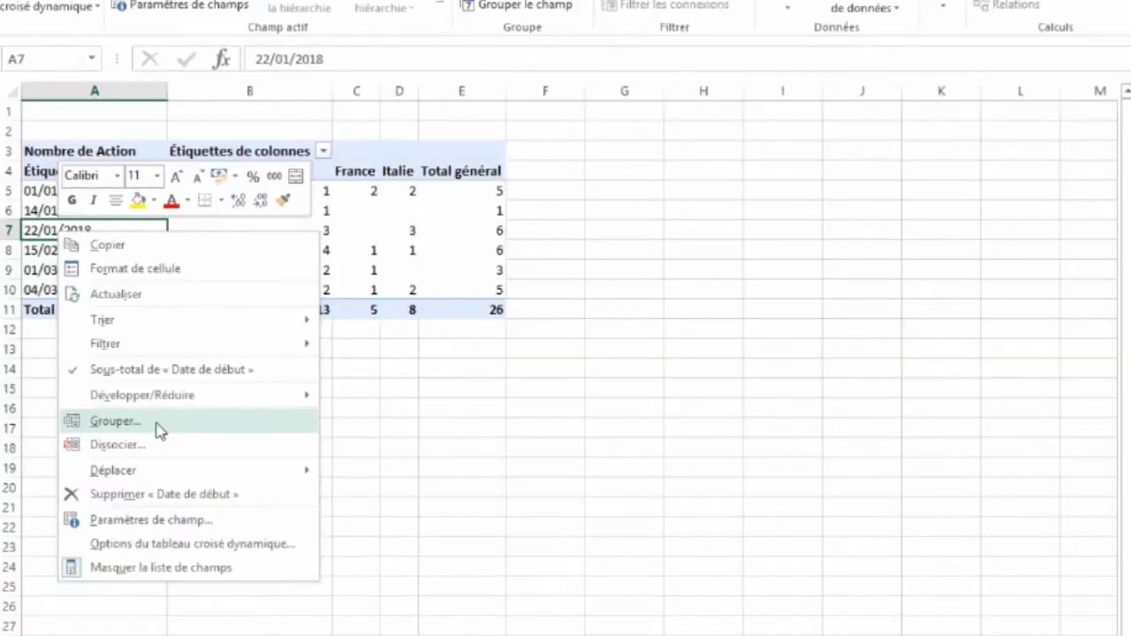
left_click(156, 423)
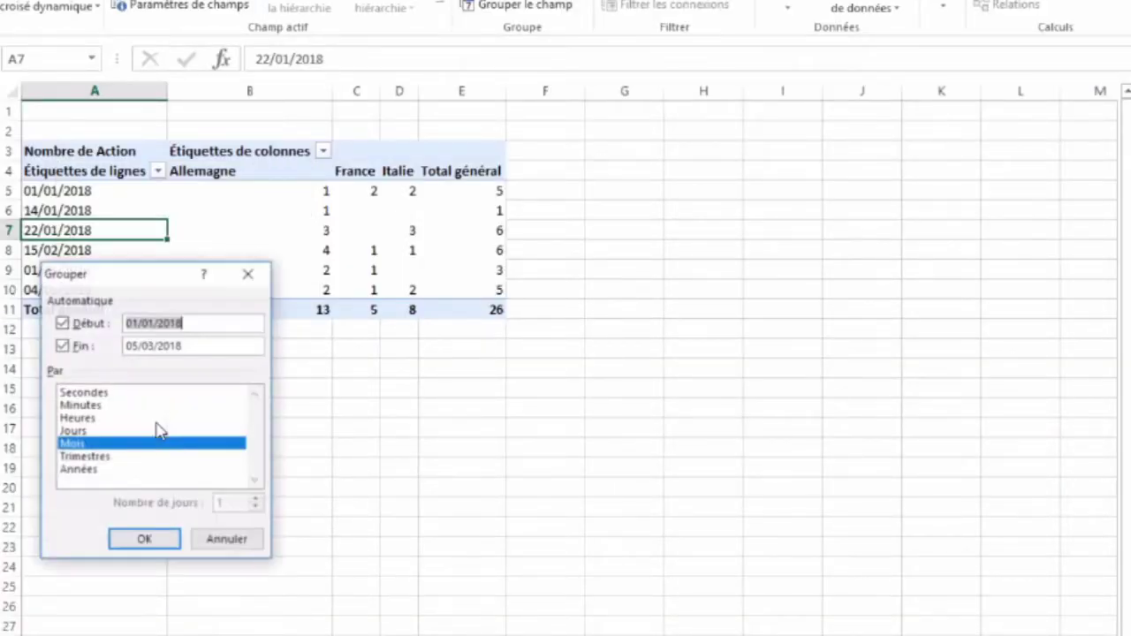
left_click(88, 469)
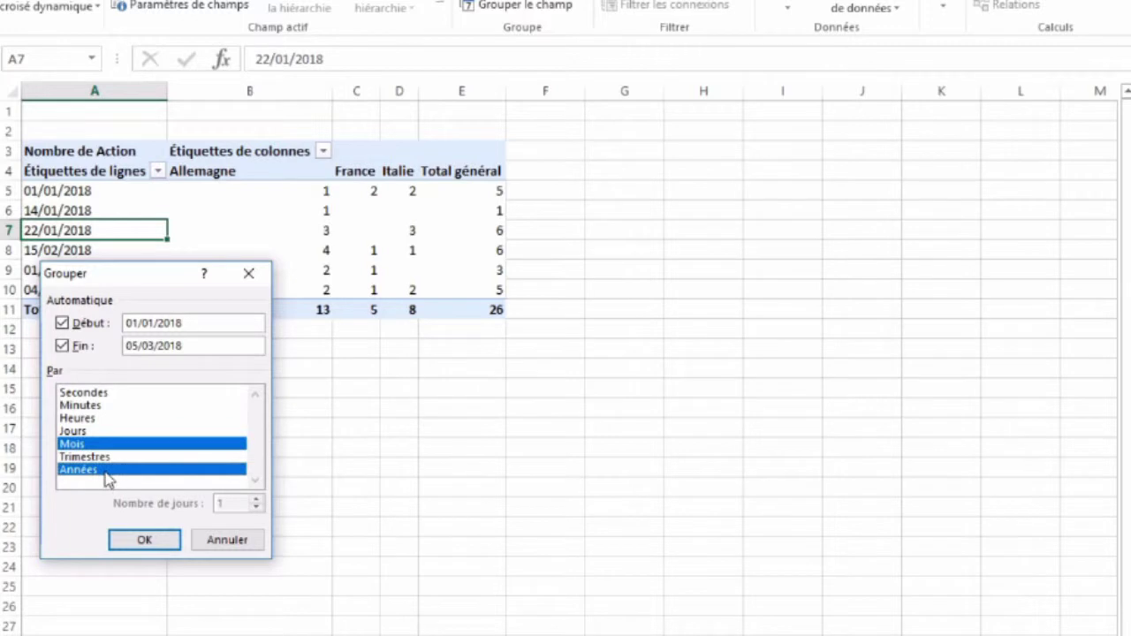
left_click(140, 540)
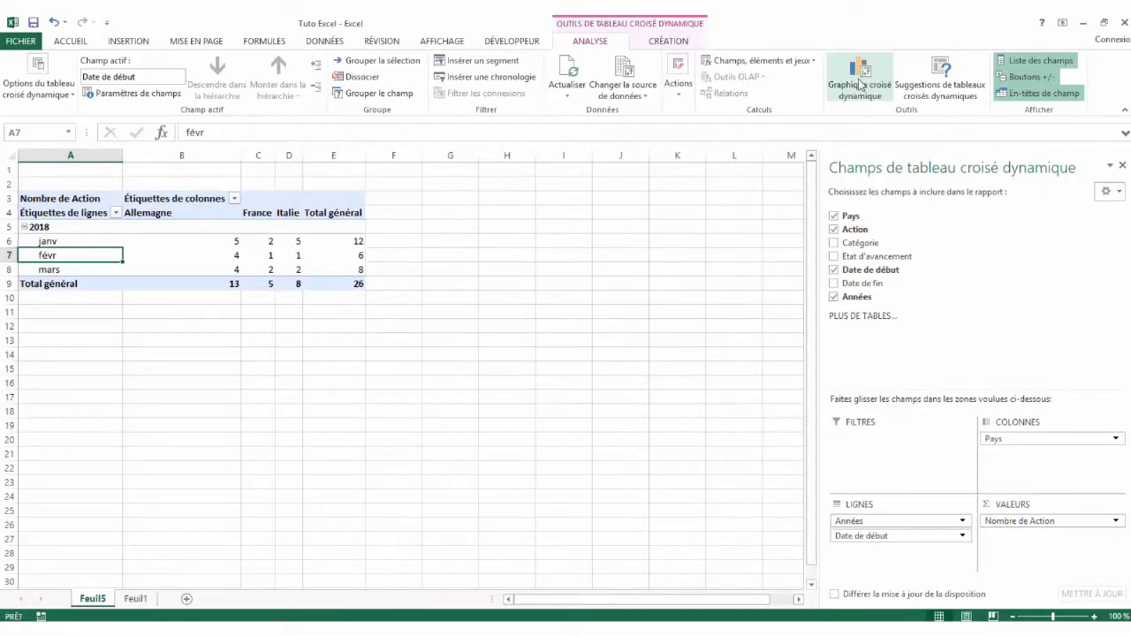
left_click(860, 84)
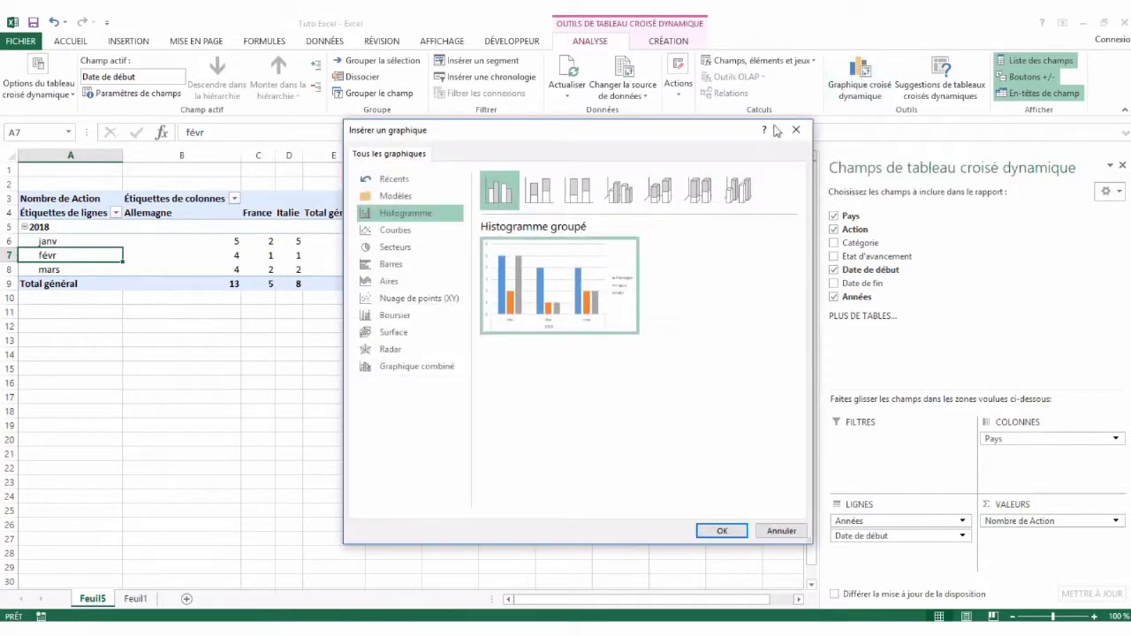
Insert a Histogramme empilé pivot chart and position it below the pivot table
left_click(537, 188)
mouse_move(559, 285)
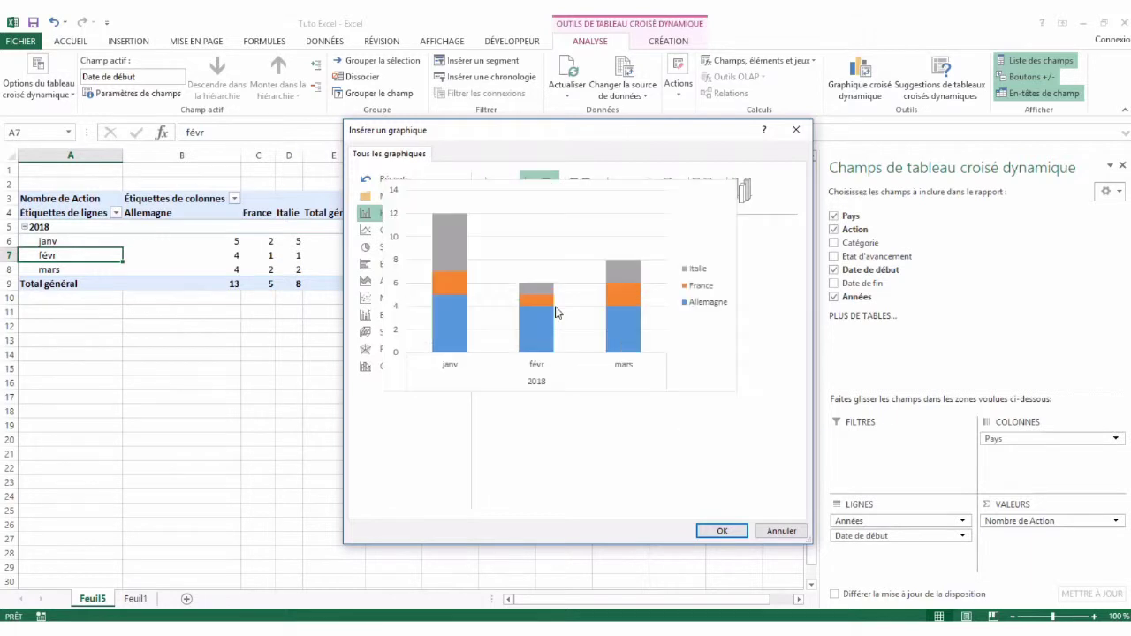
left_click(719, 532)
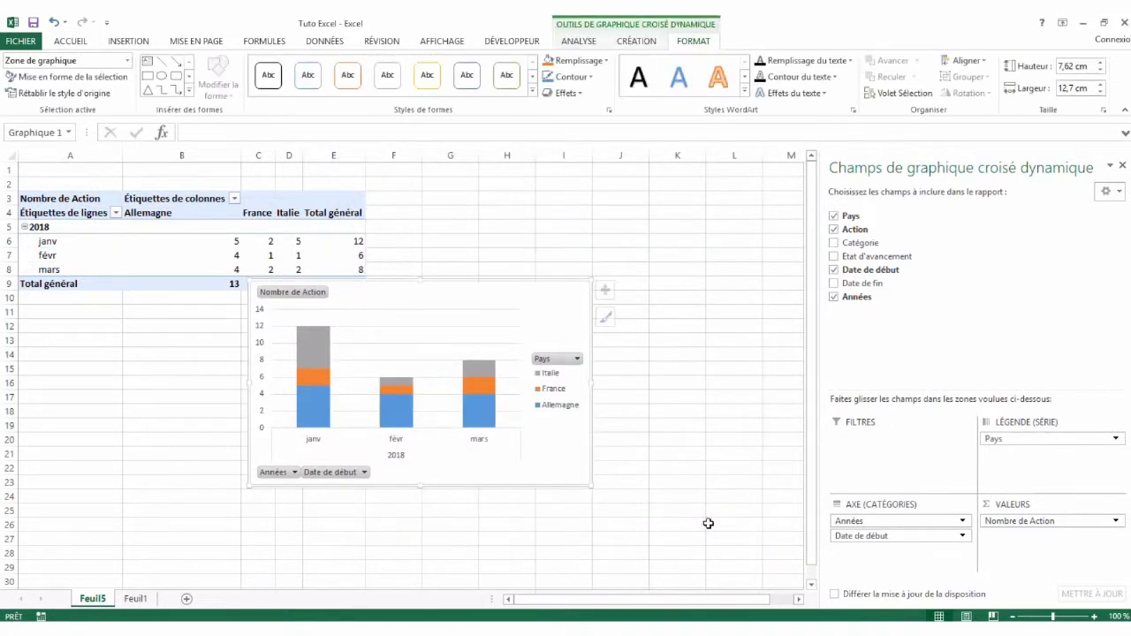
left_click_drag(490, 307, 407, 328)
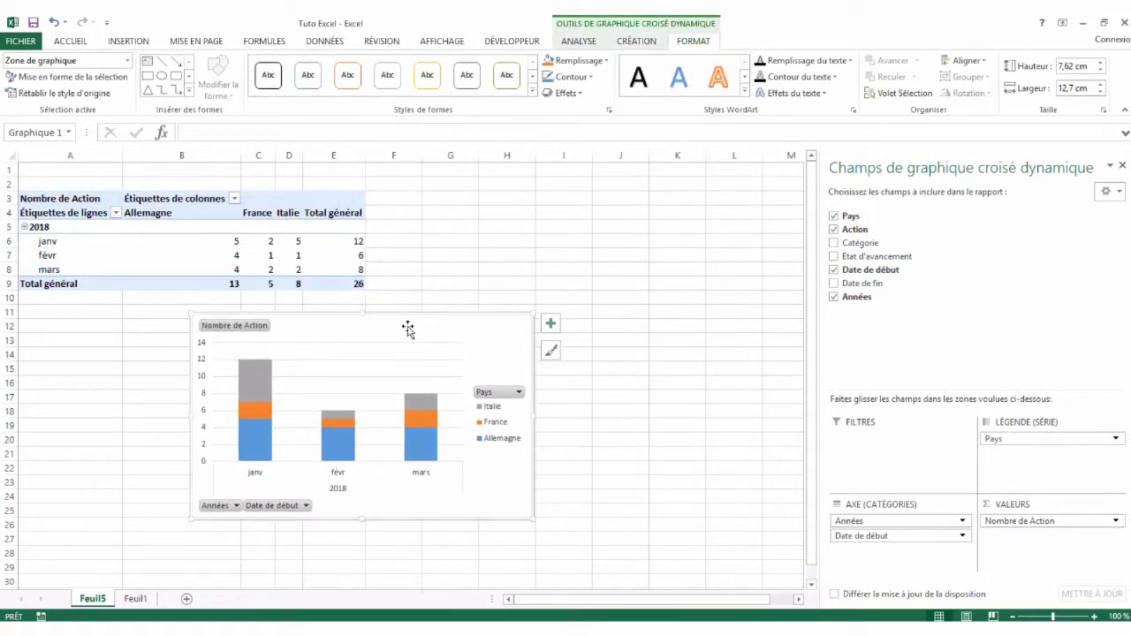
Enlarge the chart and turn on Étiquettes de données for every stacked segment
left_click_drag(534, 314, 610, 301)
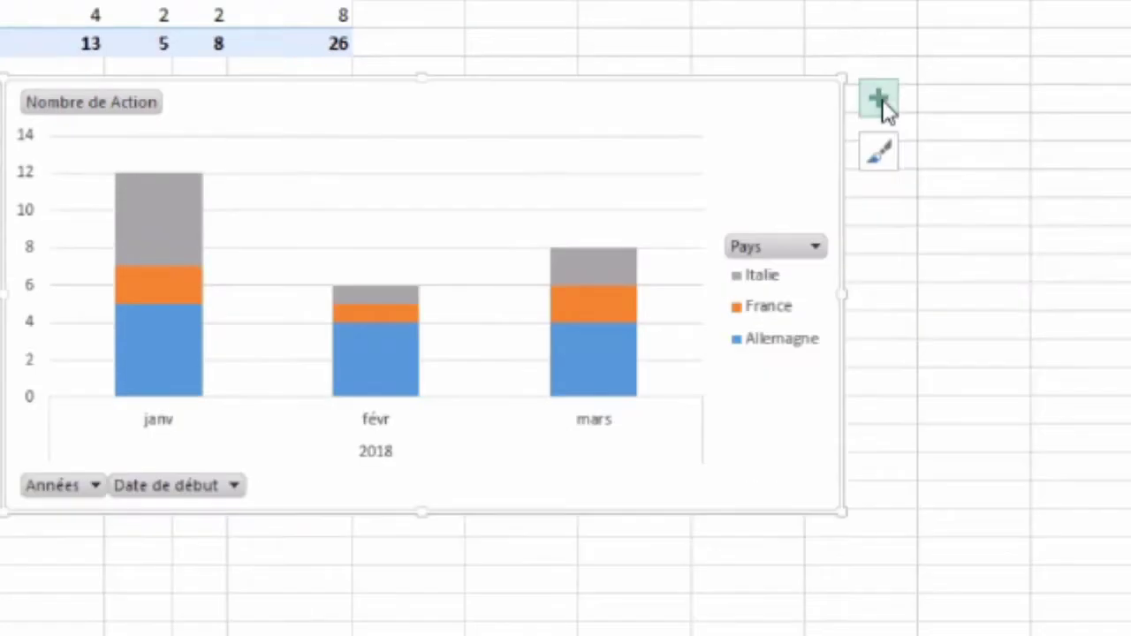
left_click(882, 99)
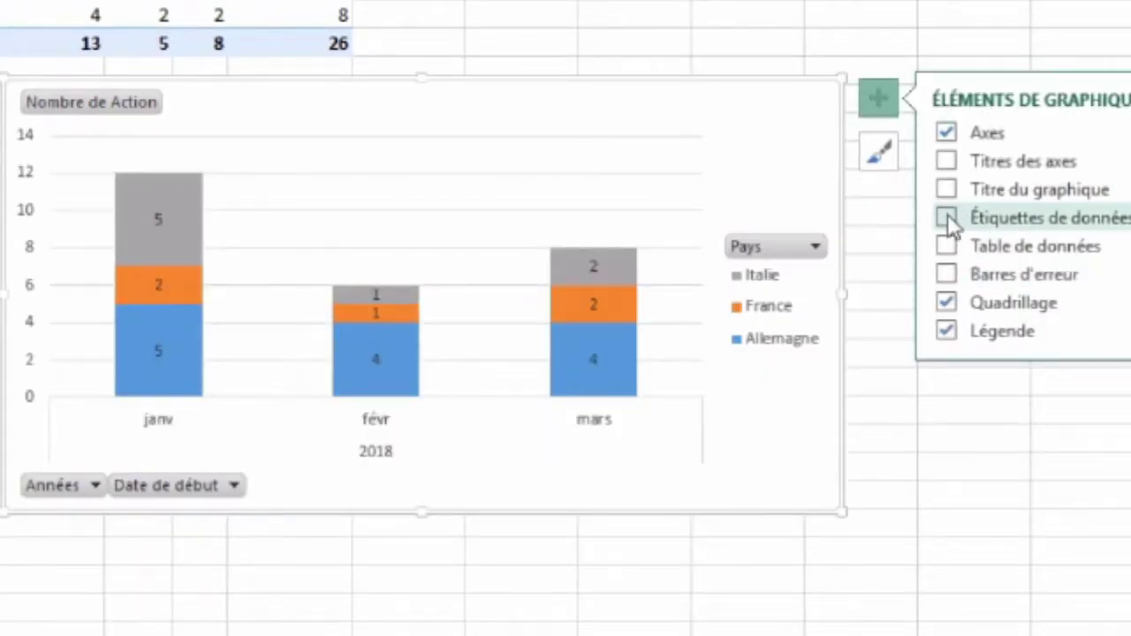
left_click(948, 218)
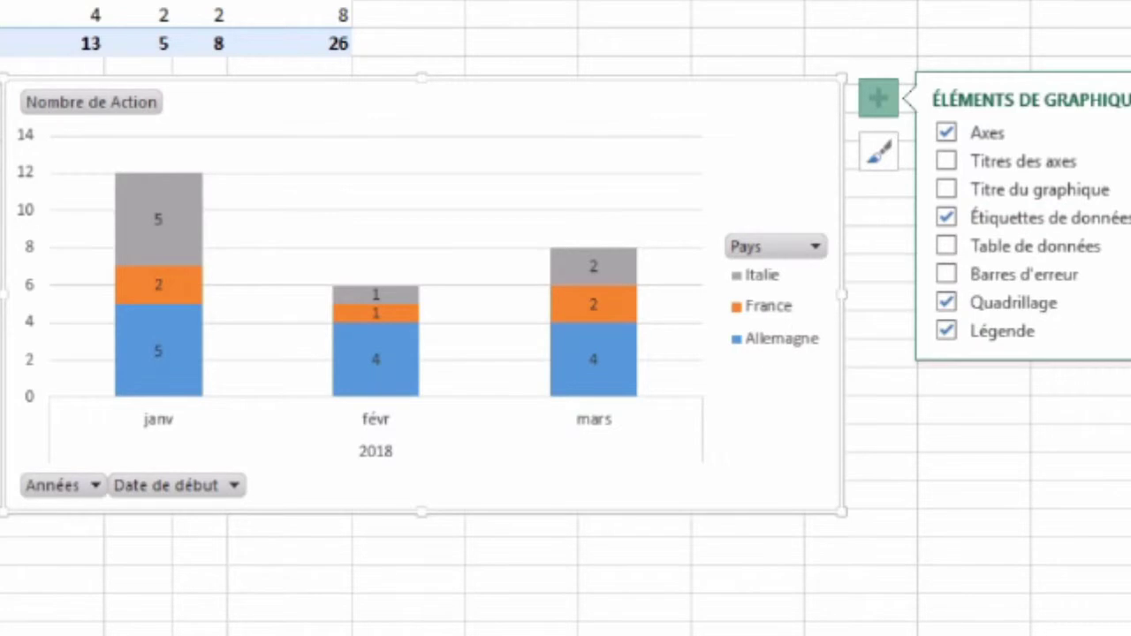
left_click(2, 411)
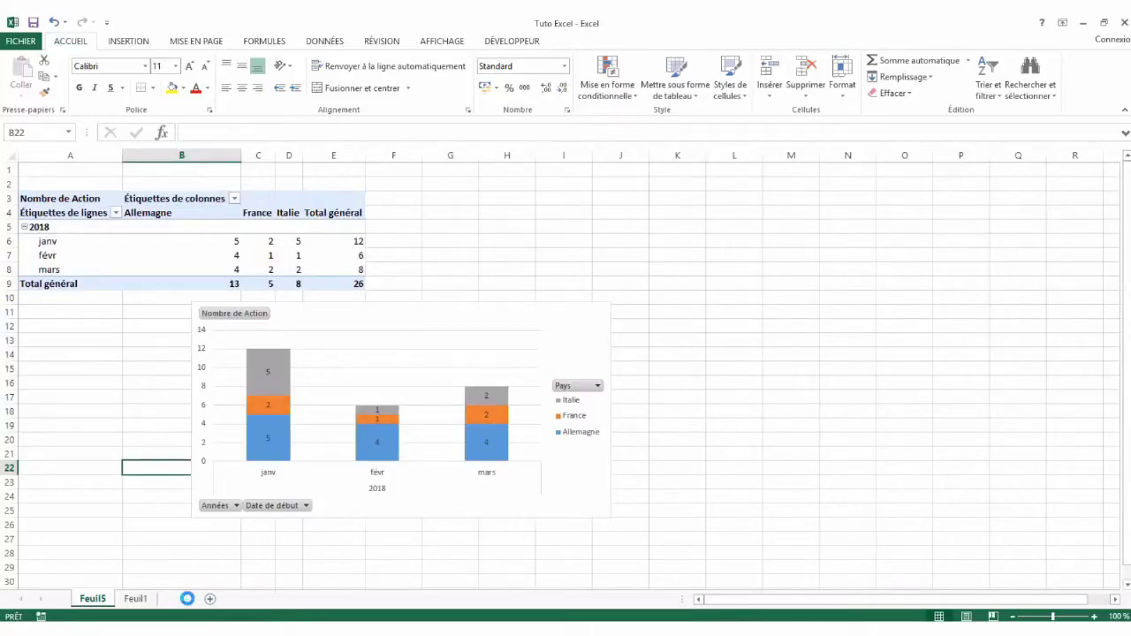
Add a new sheet named 'Tableau de bord' in front of Feuil5
left_click(188, 598)
left_click_drag(72, 608, 79, 605)
right_click(89, 601)
left_click(145, 468)
type("Tableau de bord")
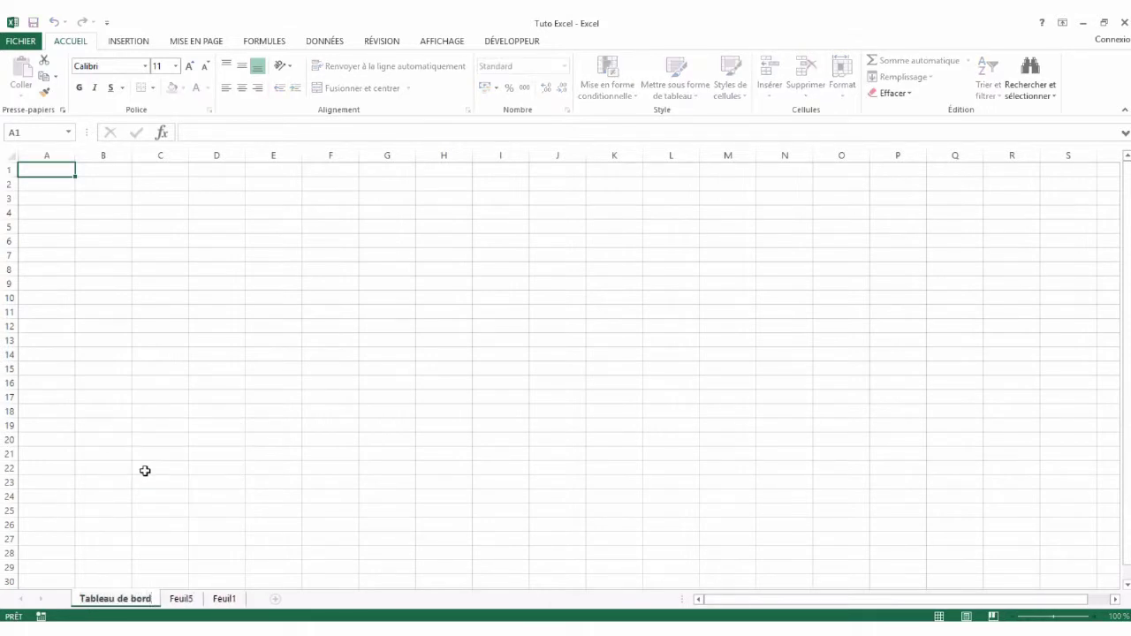
left_click(60, 241)
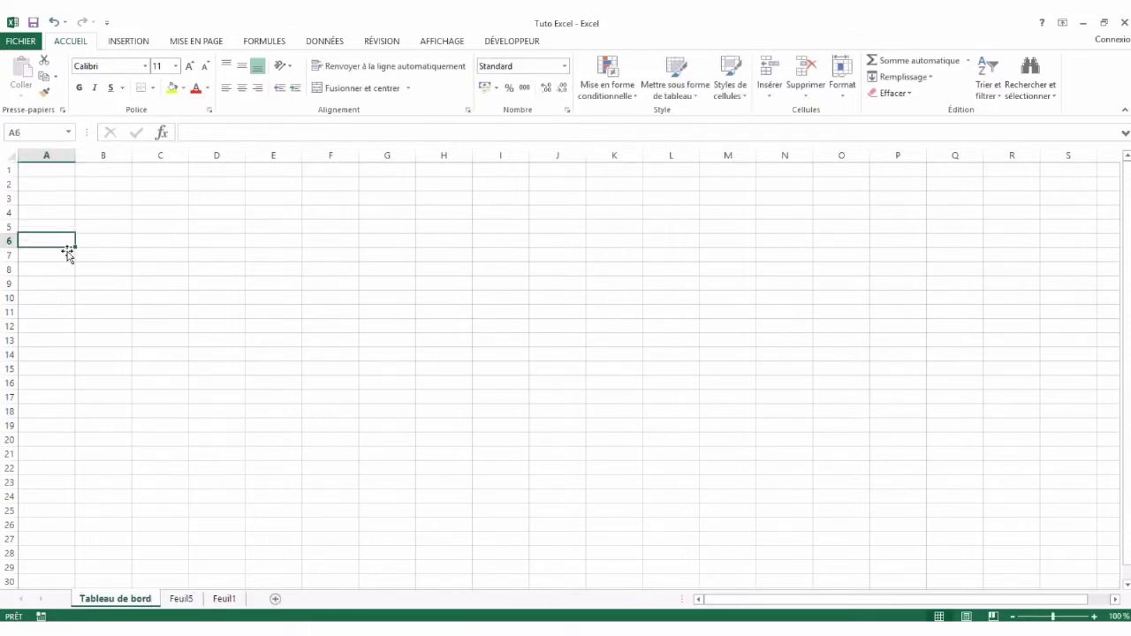
Move the country pivot chart from Feuil5 onto Tableau de bord at cell B6
left_click(181, 600)
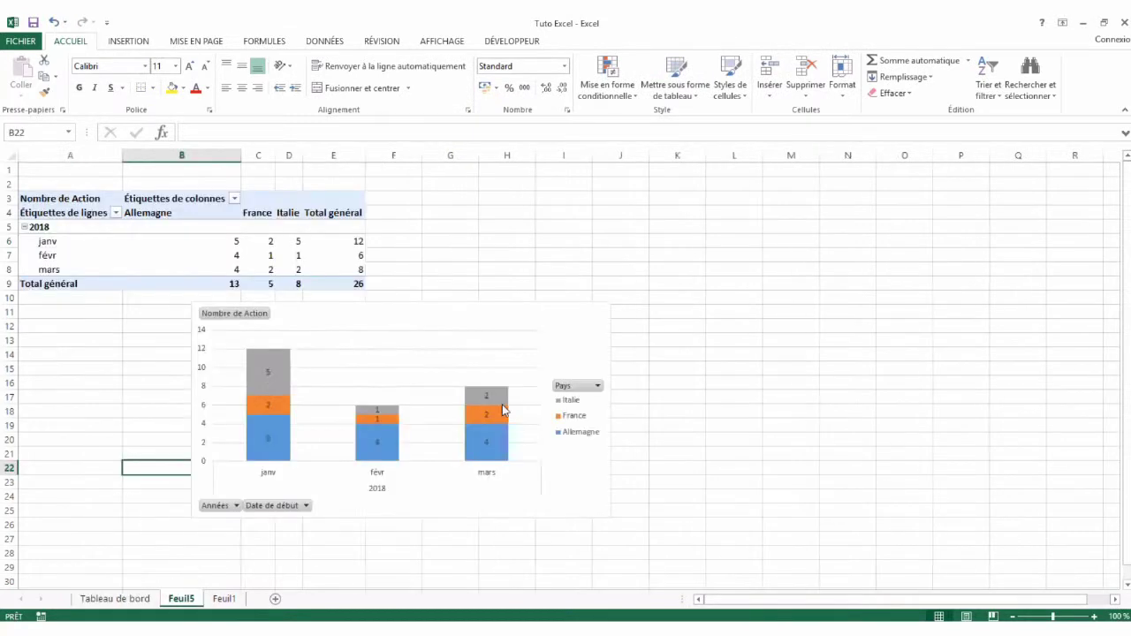
left_click(469, 312)
key("Delete")
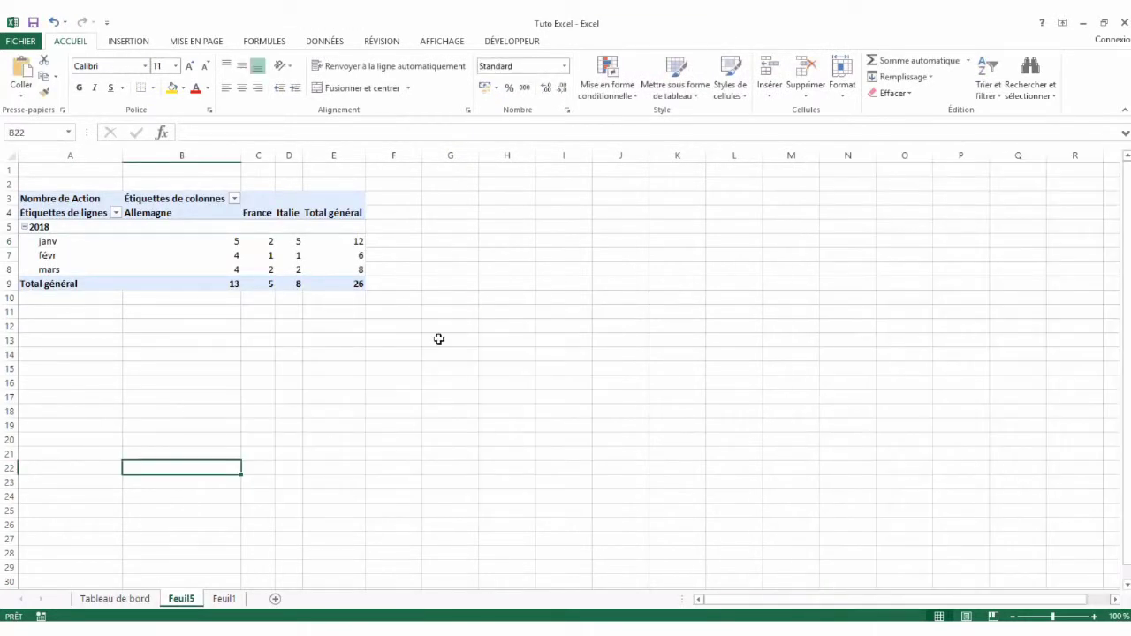
left_click(115, 599)
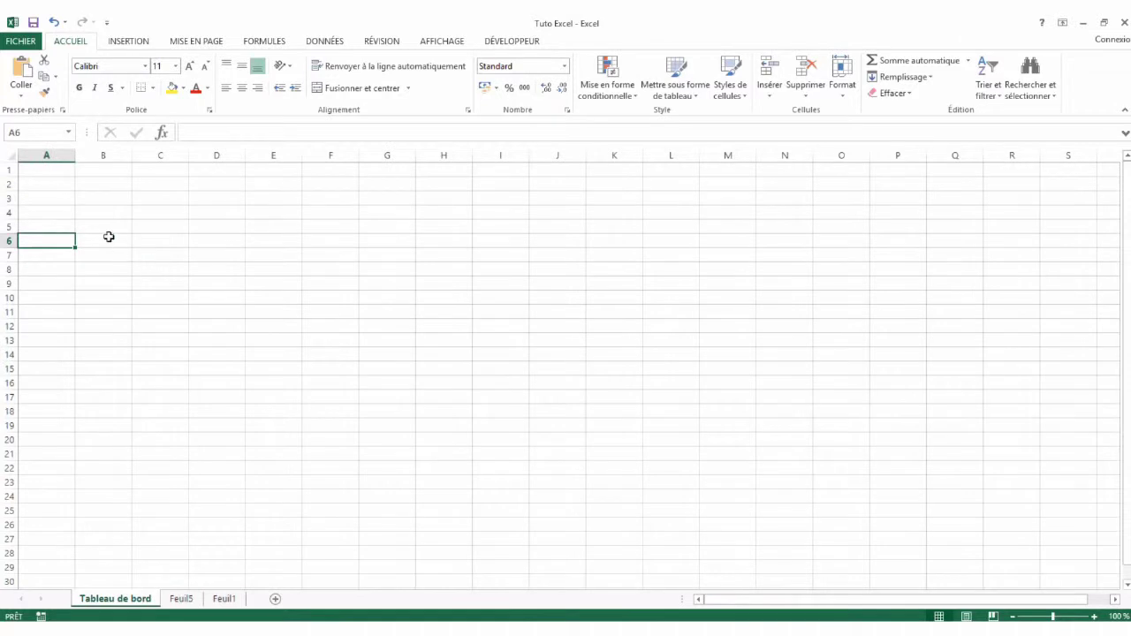
left_click(109, 237)
key("ctrl+v")
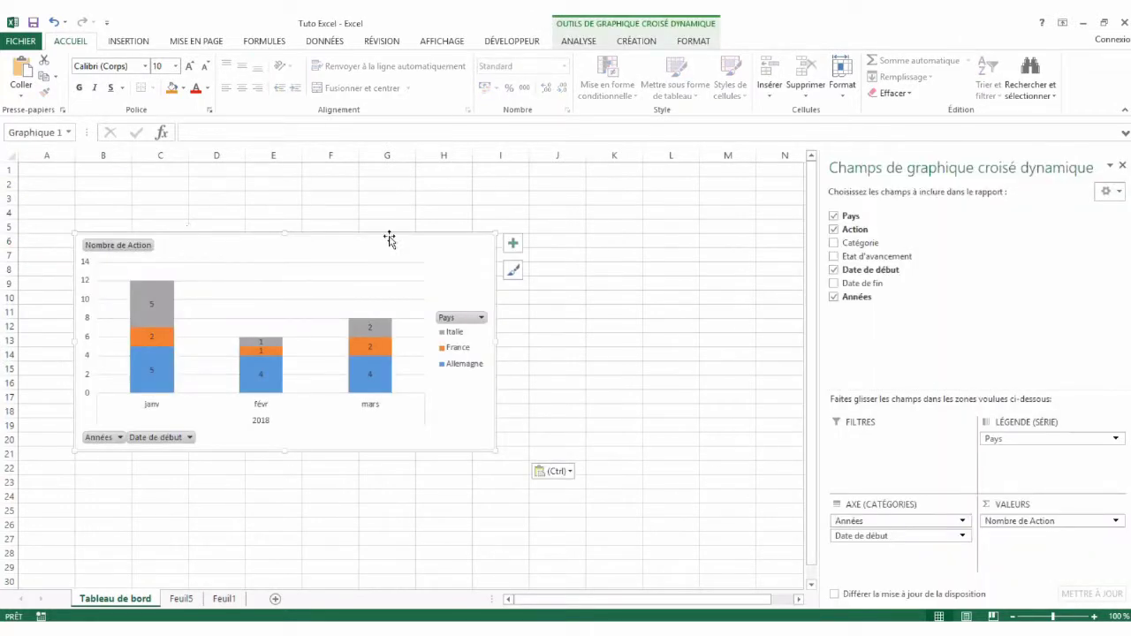
Shrink the country chart slightly, nudge it upward, and return to Feuil5
left_click_drag(498, 232, 440, 238)
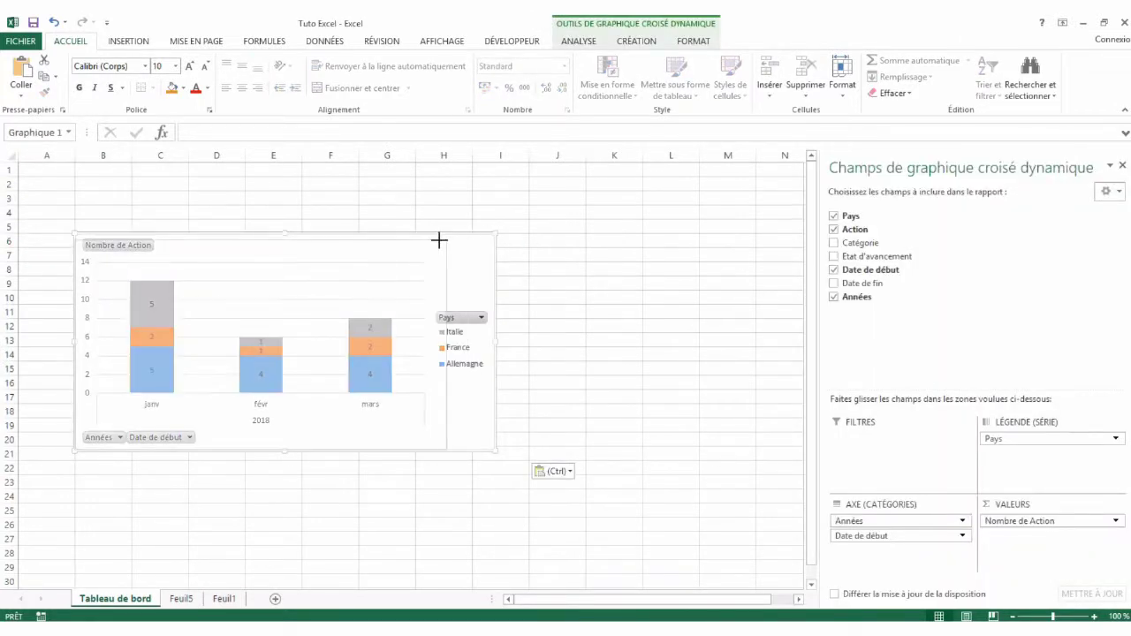
left_click(264, 475)
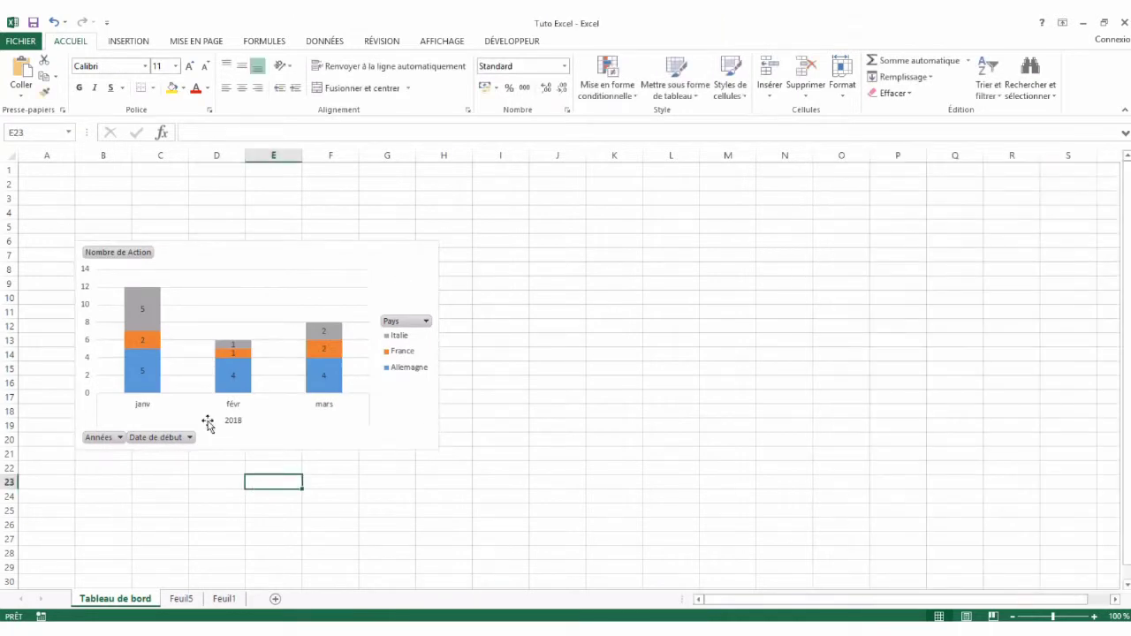
left_click_drag(223, 263, 225, 246)
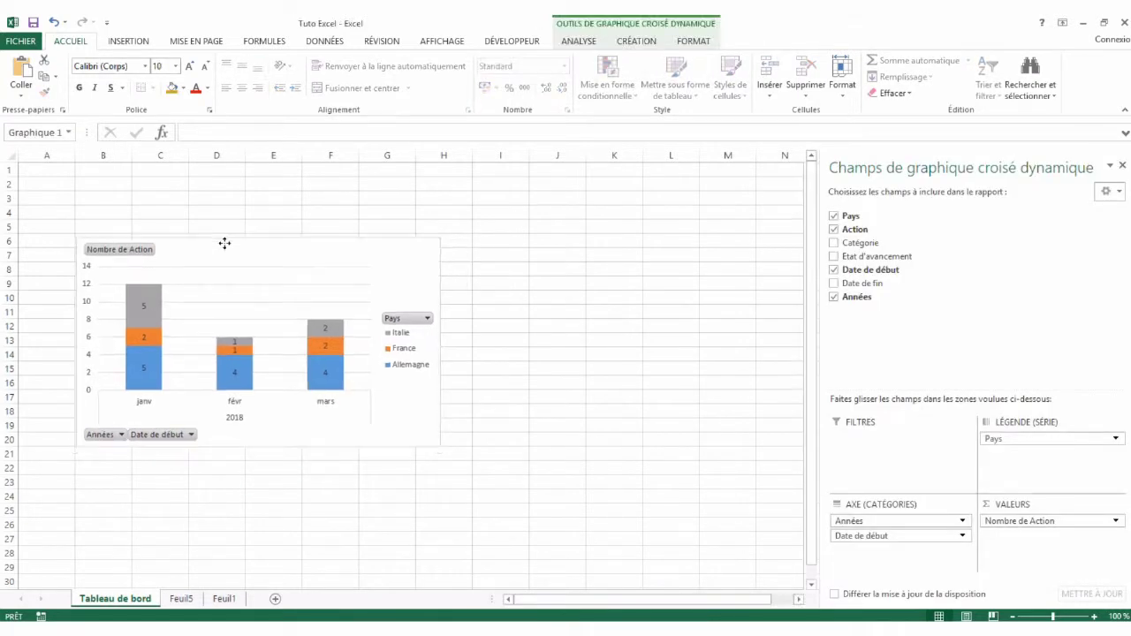
left_click(291, 485)
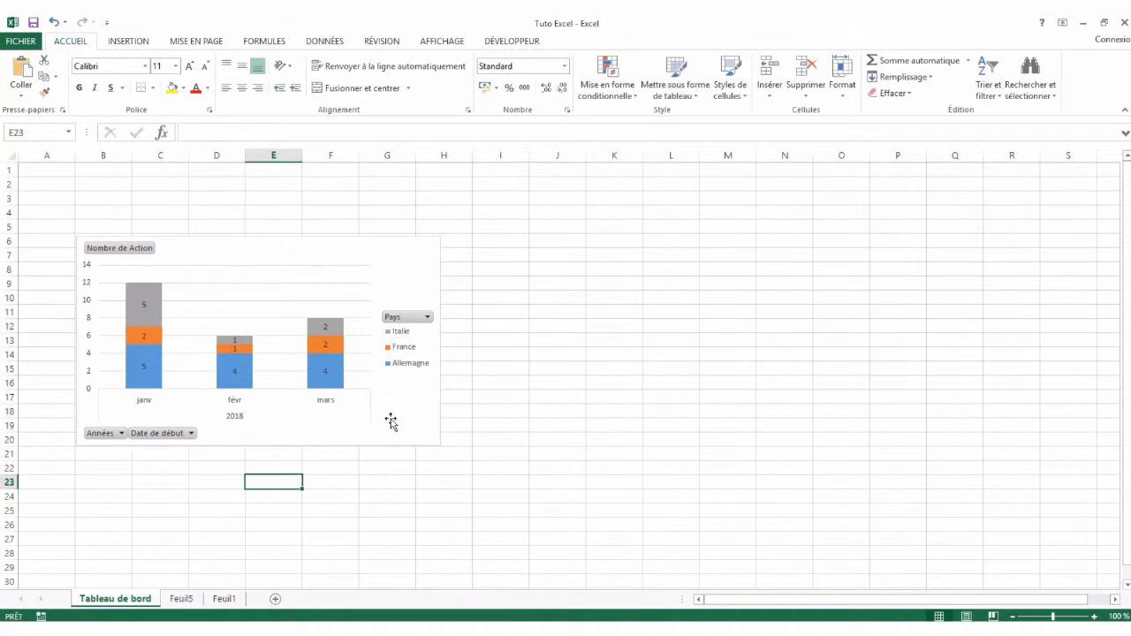
left_click(181, 600)
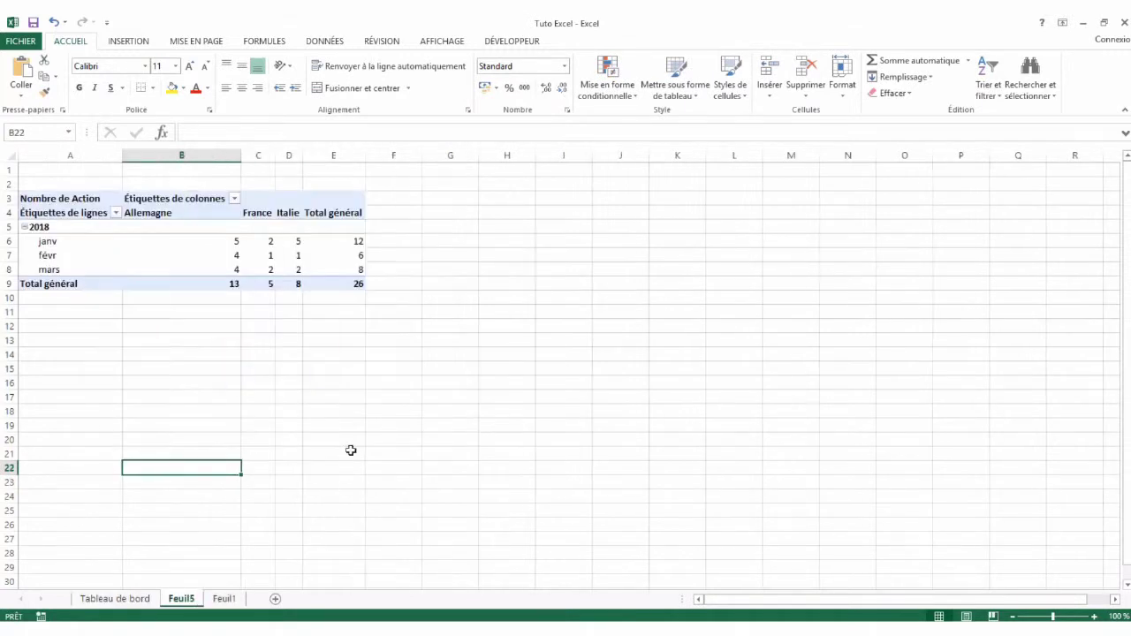
From the Feuil1 data, create a pivot on Feuil7 counting Action by Date de début and Catégorie
left_click(224, 599)
left_click(150, 255)
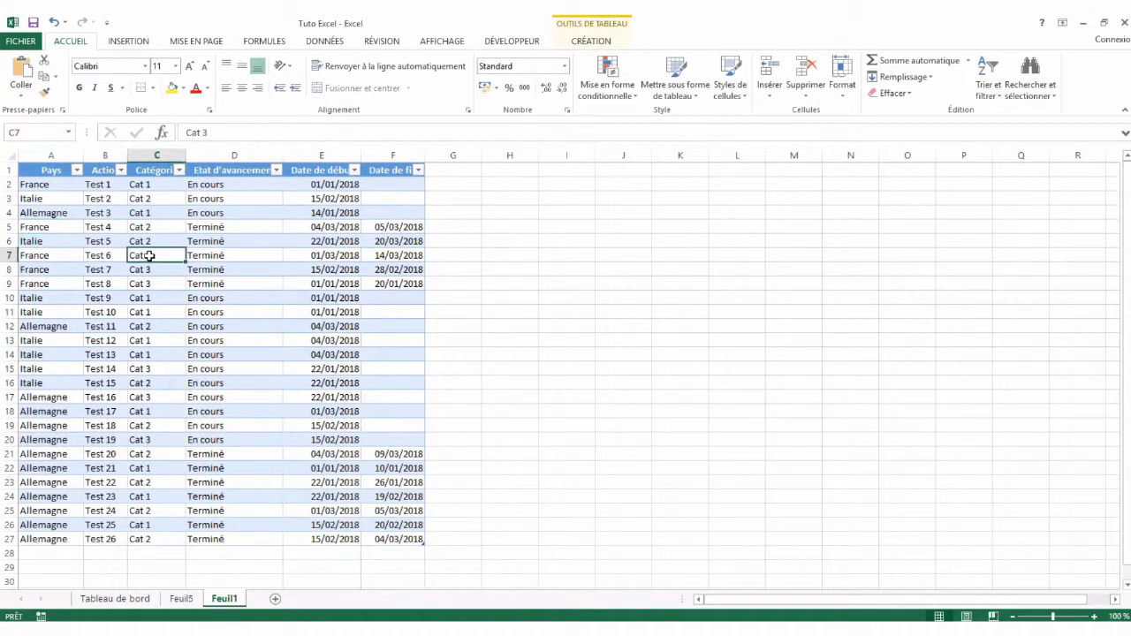
left_click(128, 40)
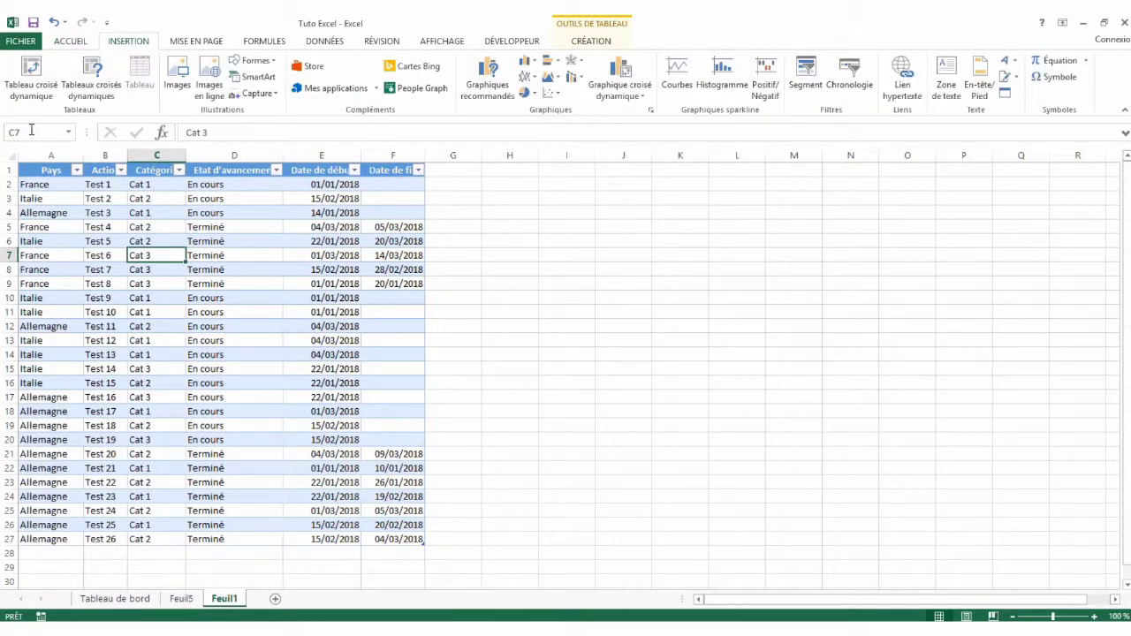
left_click(31, 79)
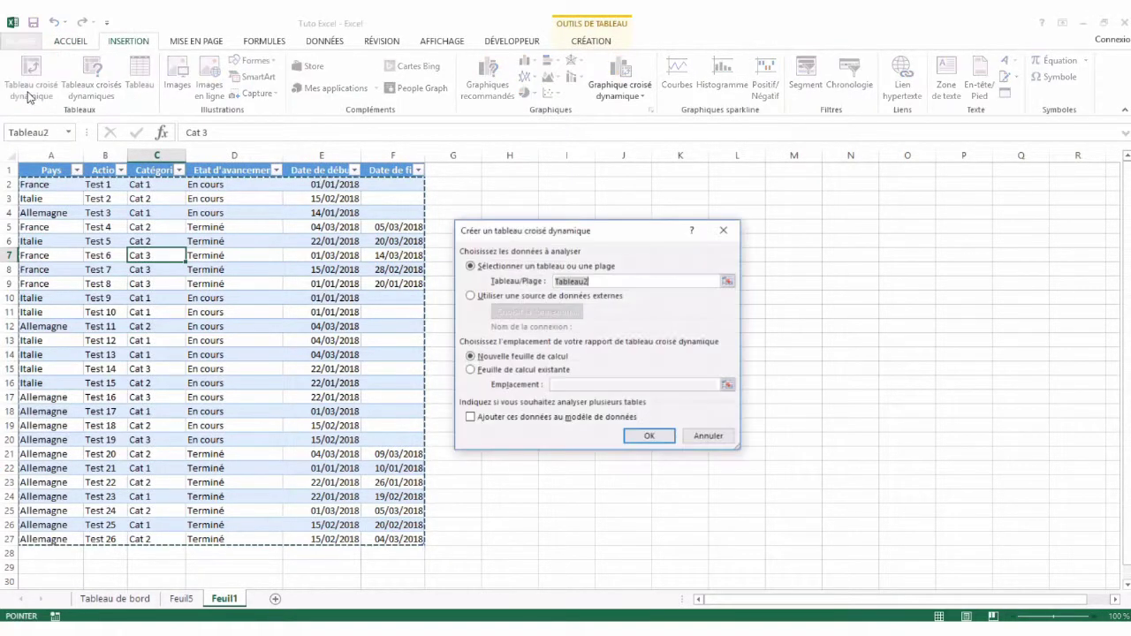
left_click(649, 436)
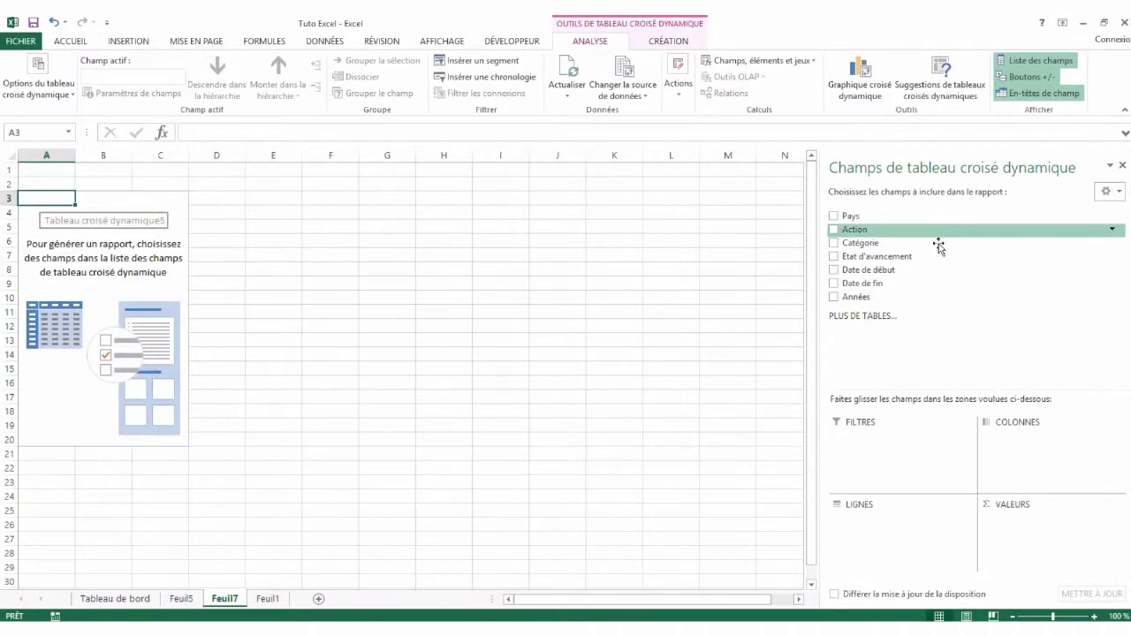
left_click_drag(900, 273, 887, 563)
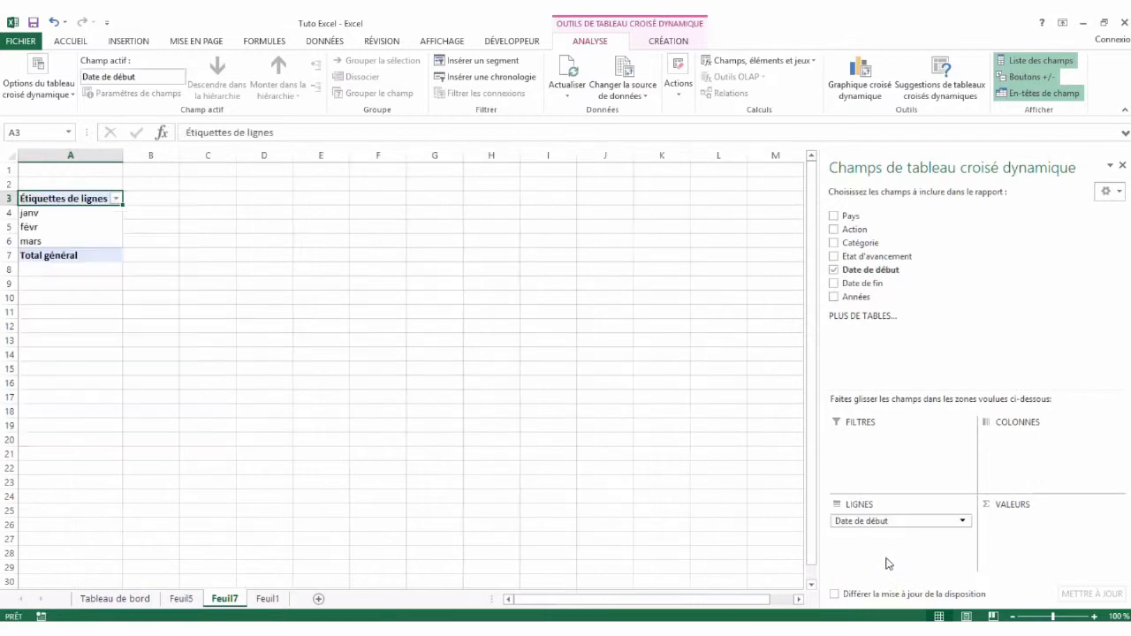
left_click_drag(916, 243, 1023, 438)
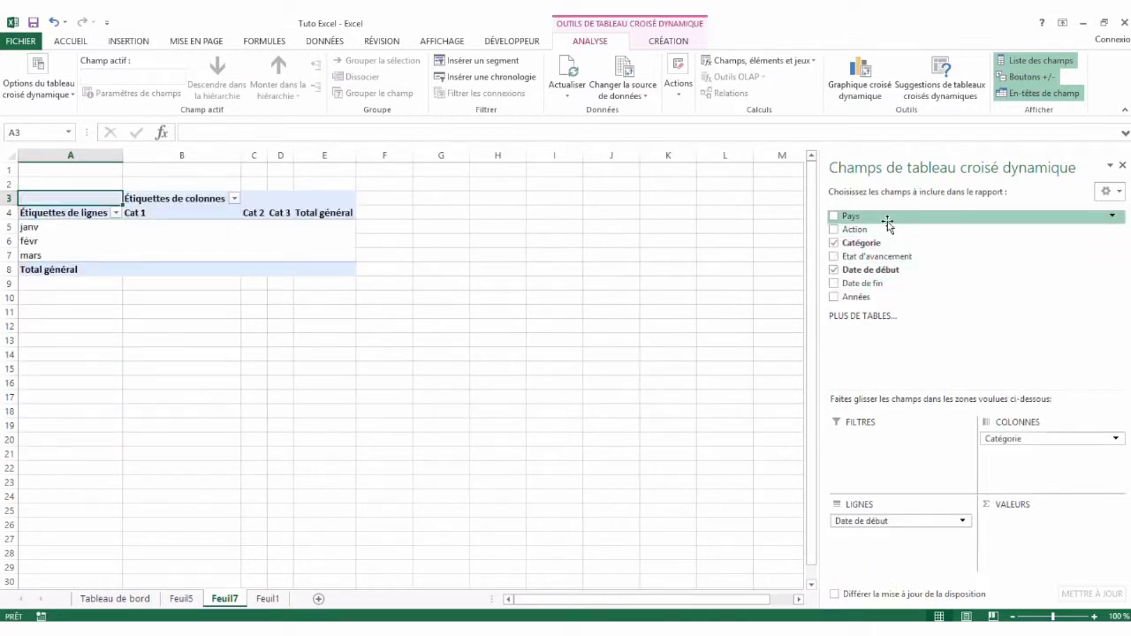
left_click_drag(887, 229, 1025, 535)
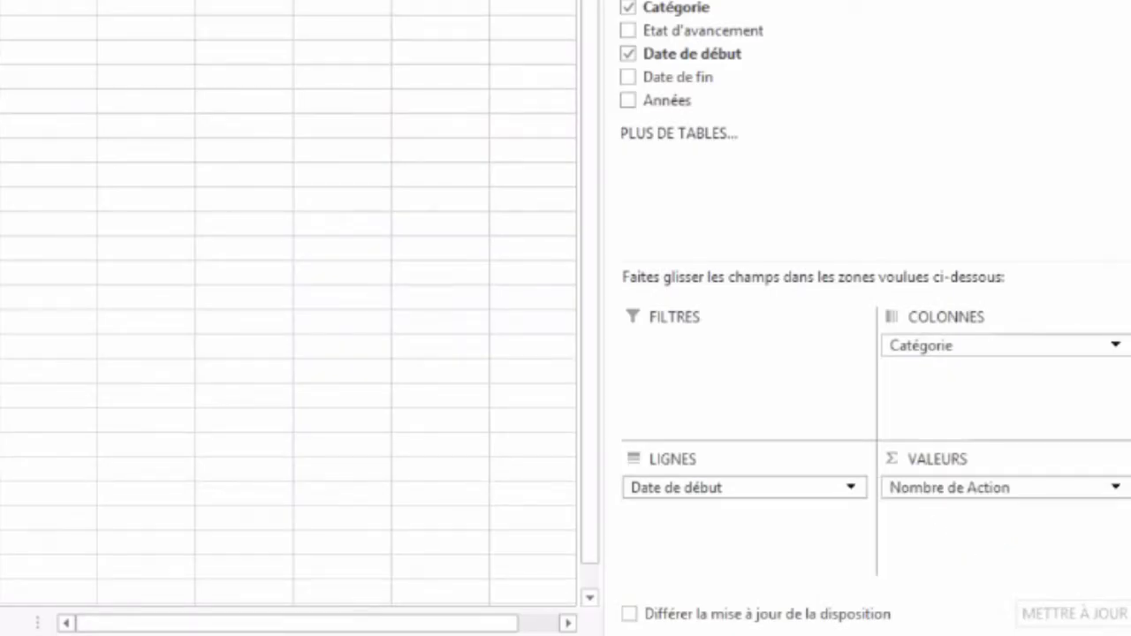
Insert a Histogramme empilé pivot chart from the Feuil7 pivot and cut it for moving
left_click(859, 76)
left_click(540, 189)
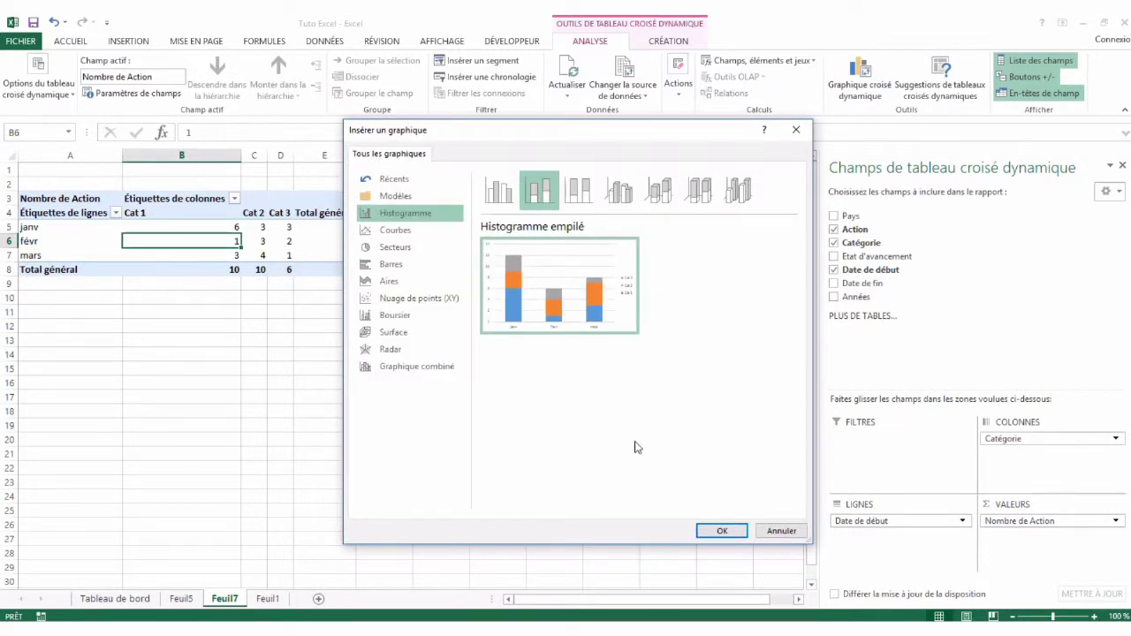
left_click(719, 531)
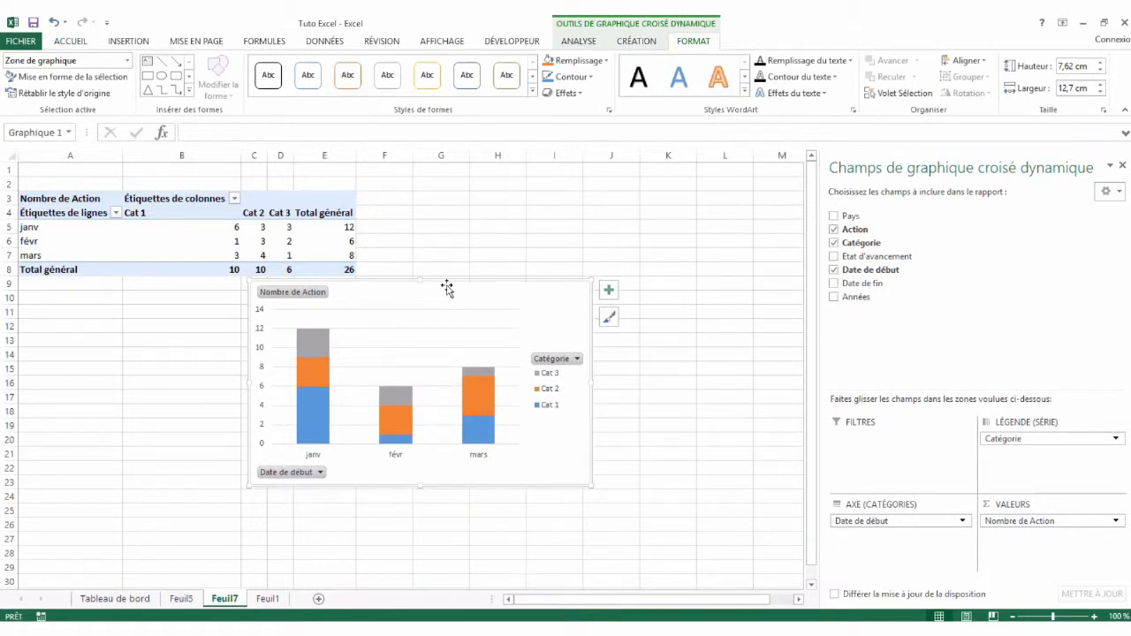
key("Delete")
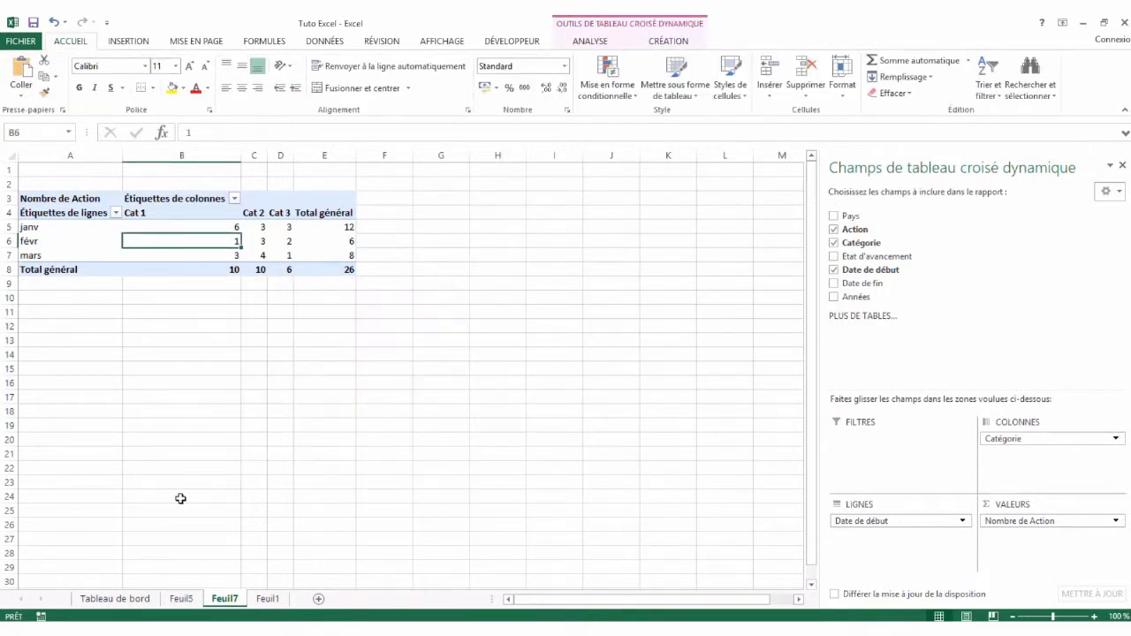
Paste the category chart at cell I6 on Tableau de bord
left_click(112, 601)
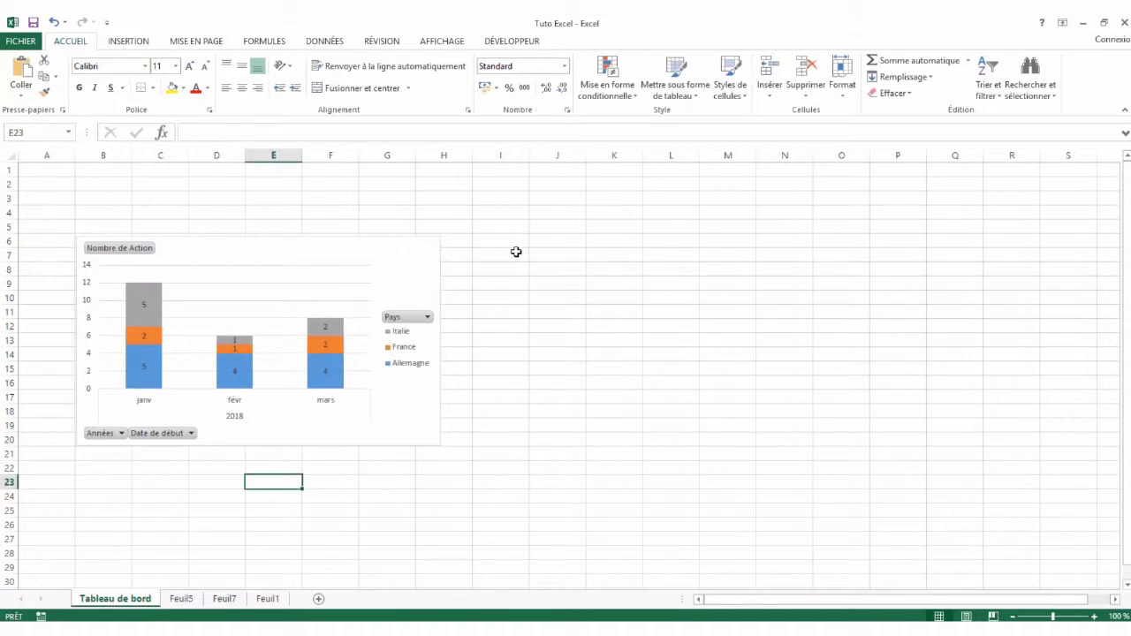
left_click(516, 252)
key("ctrl+v")
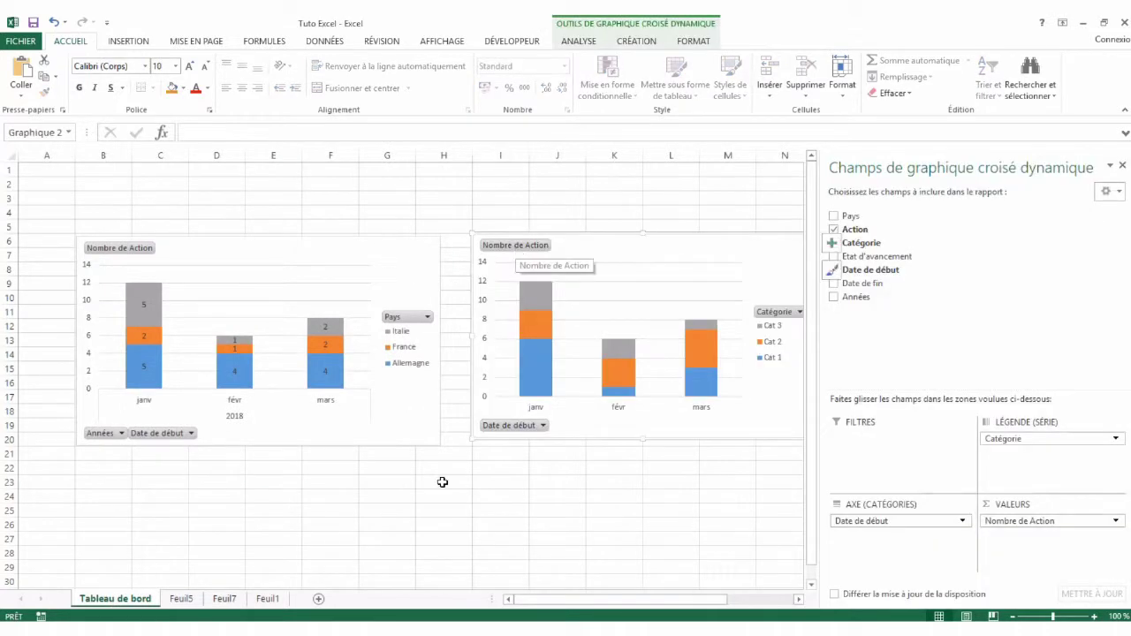
left_click(443, 482)
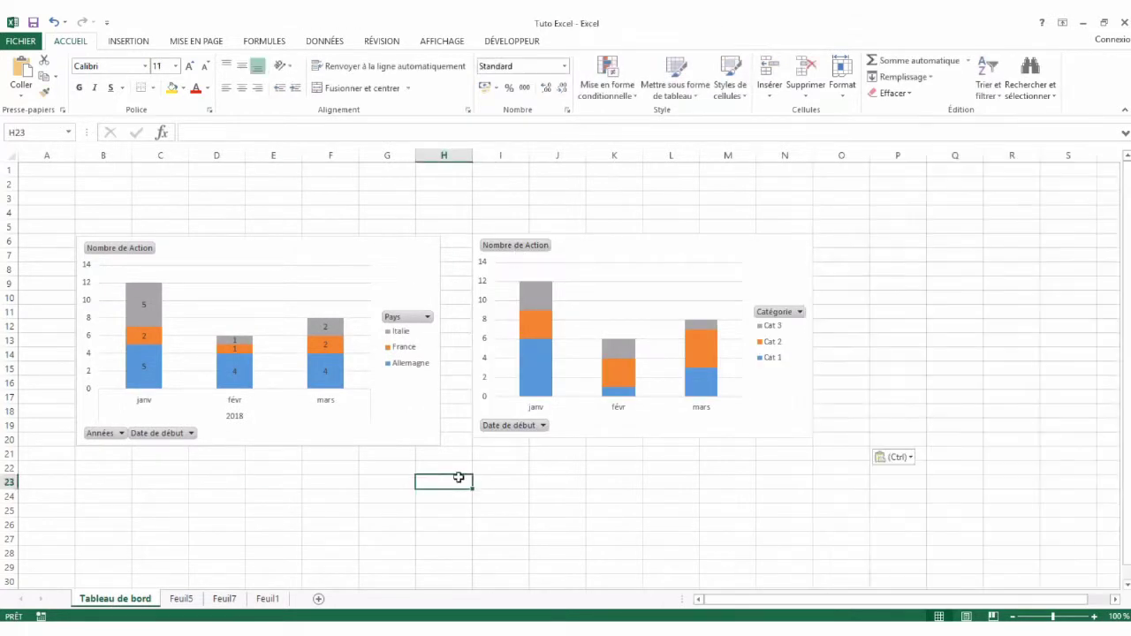
Title the country chart 'Nb actions par pays'
left_click(314, 247)
left_click(459, 248)
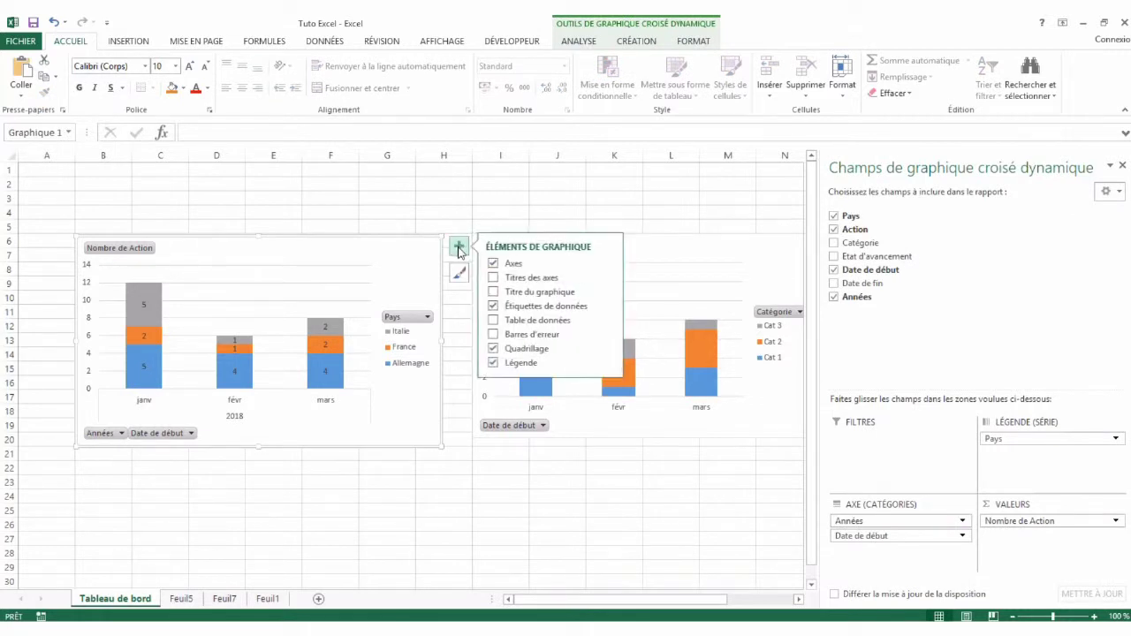
left_click(494, 292)
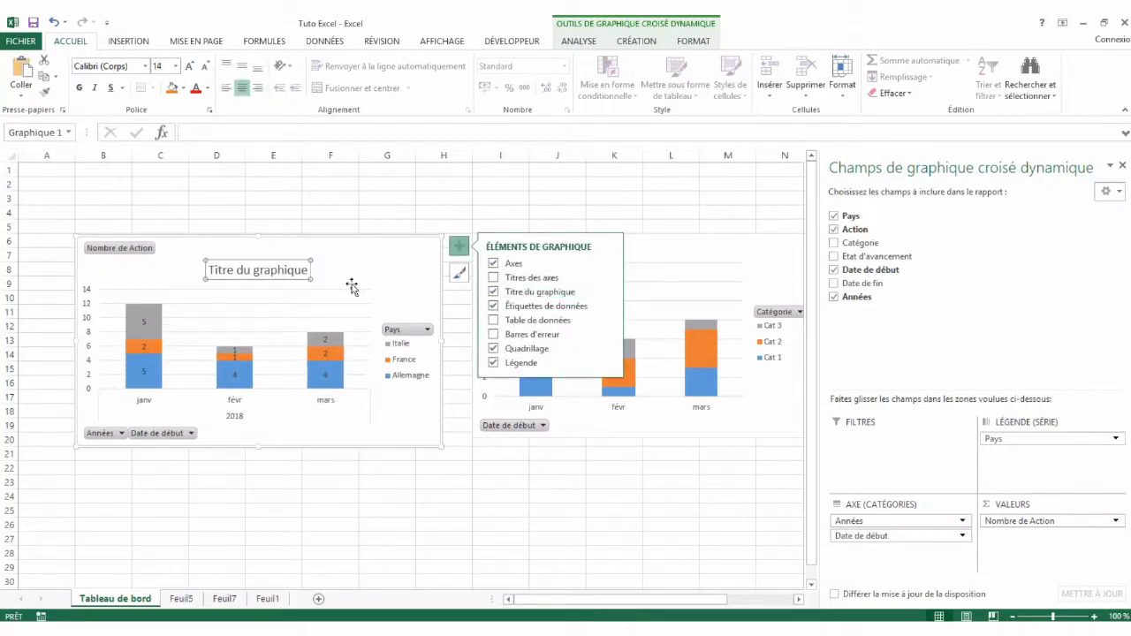
left_click(220, 271)
key("Delete")
key("Delete")
key("Delete")
key("Delete")
key("Delete")
key("Delete")
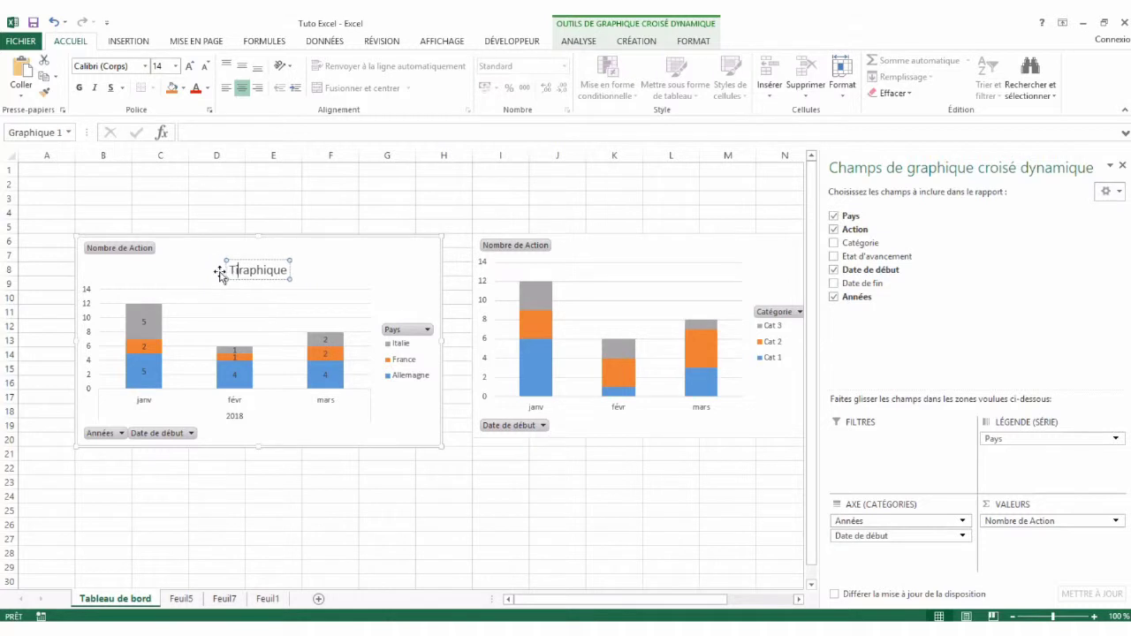
key("Delete")
key("Delete")
key("Delete")
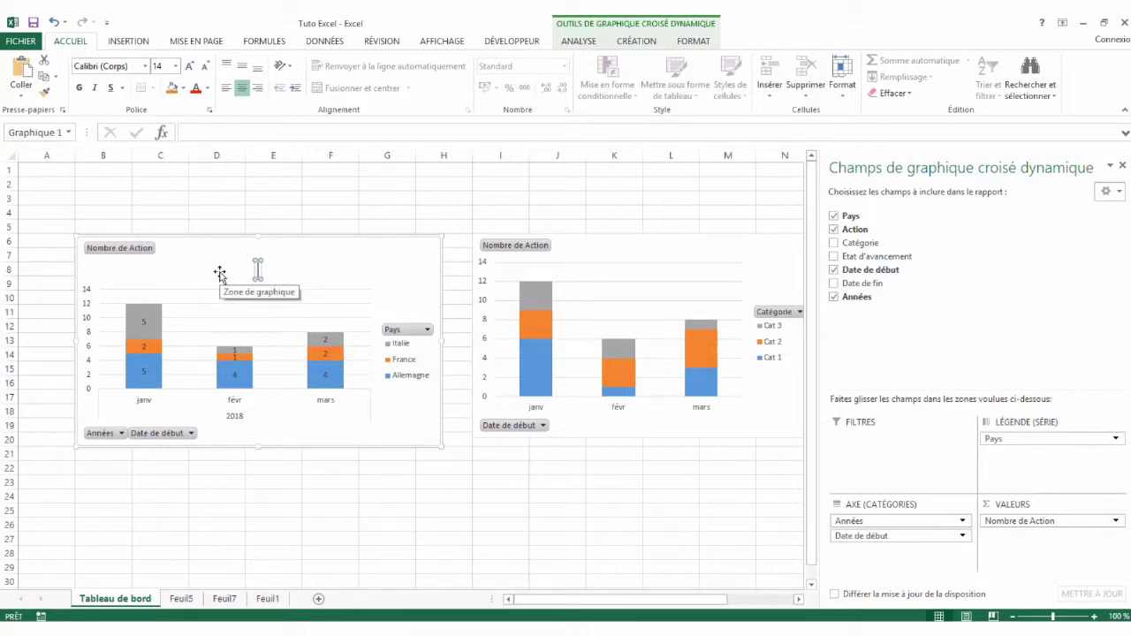
type("Nb actionspar pays")
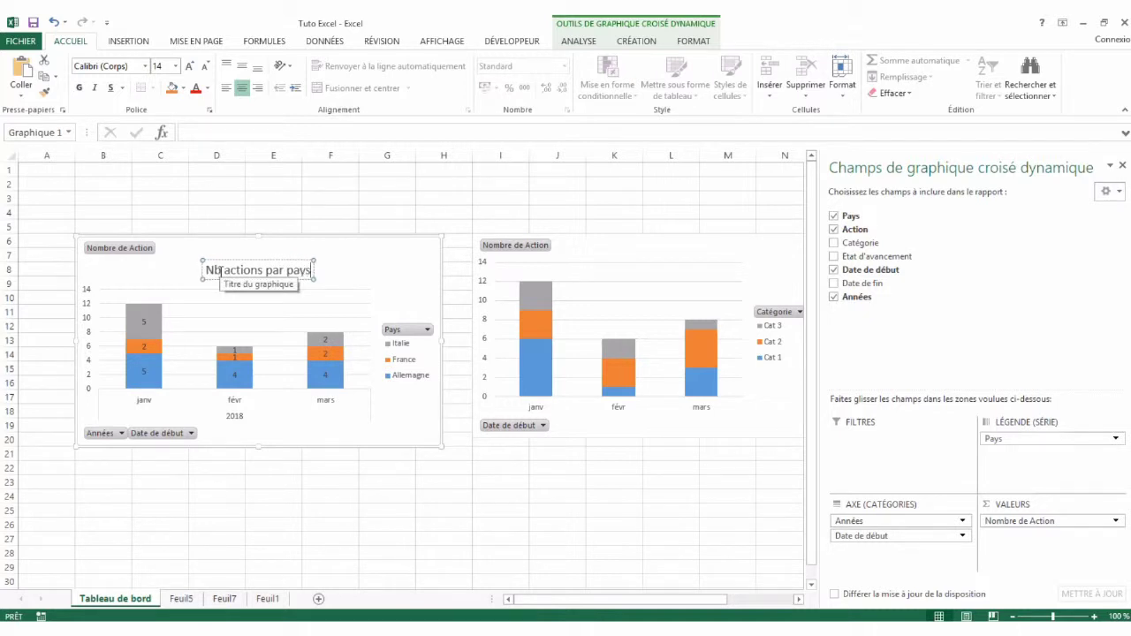
Title the category chart 'Nb actions par catégorie'
left_click(665, 248)
left_click(661, 486)
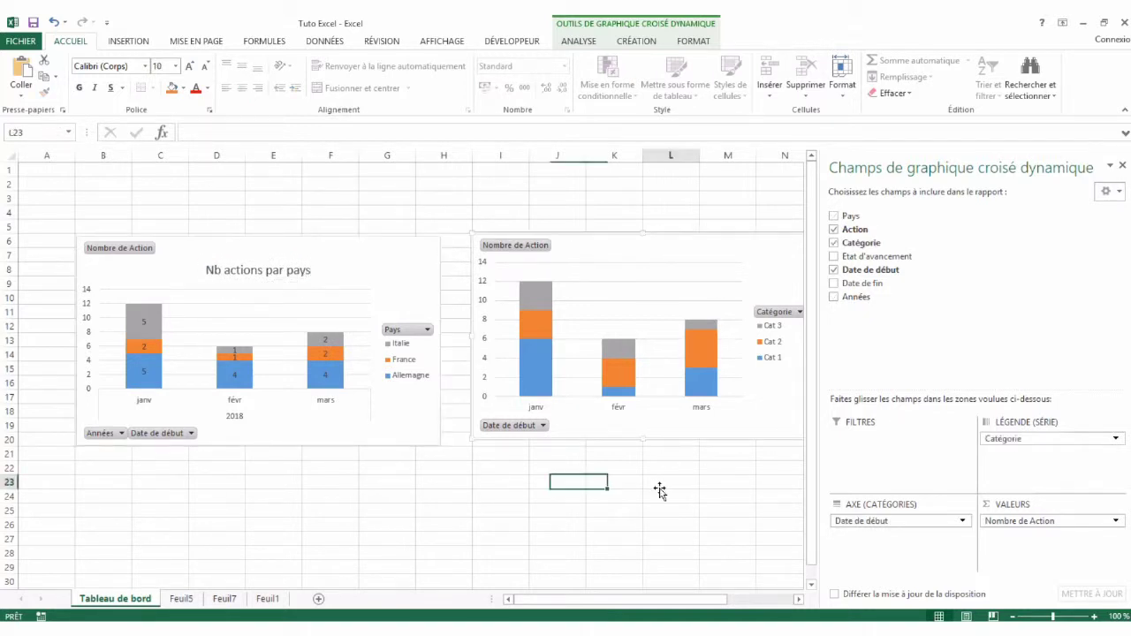
left_click(784, 243)
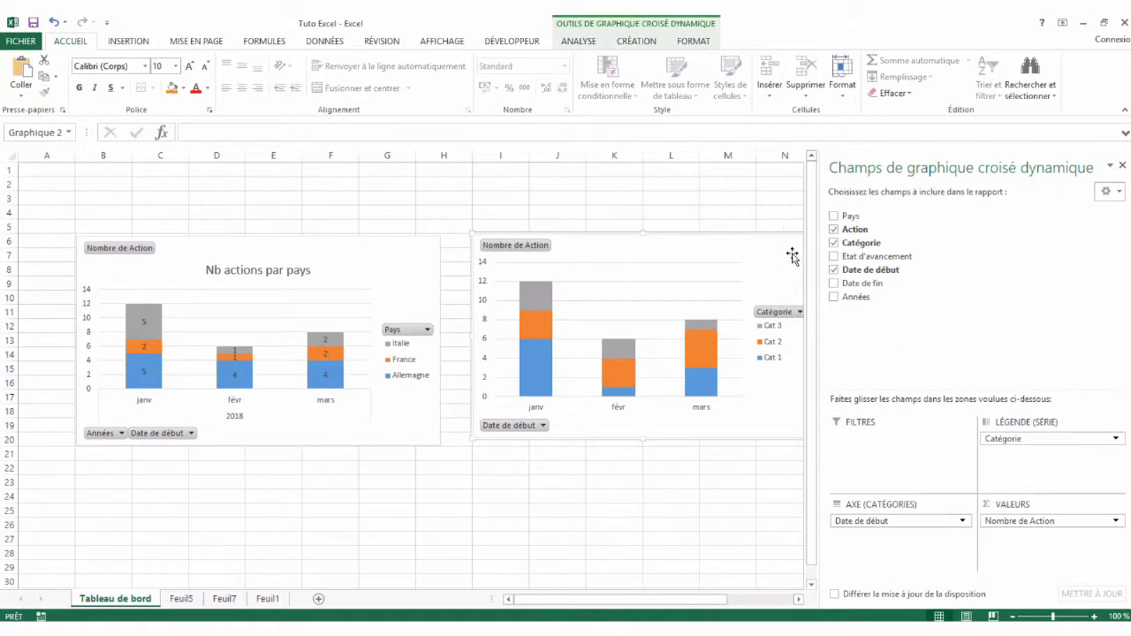
left_click_drag(692, 597, 726, 598)
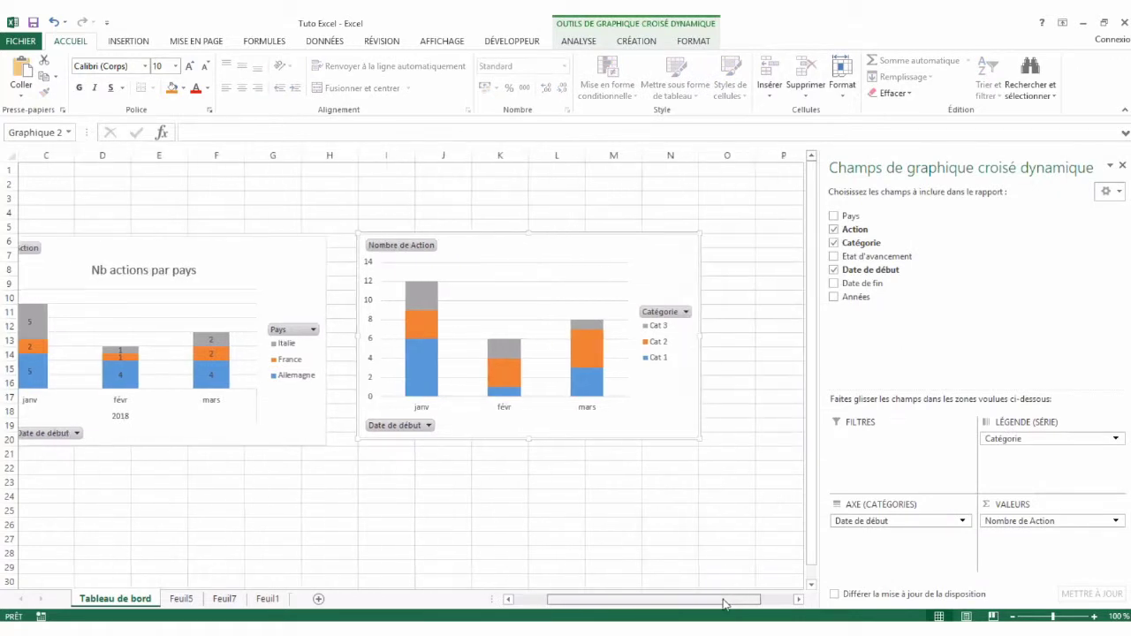
left_click(725, 244)
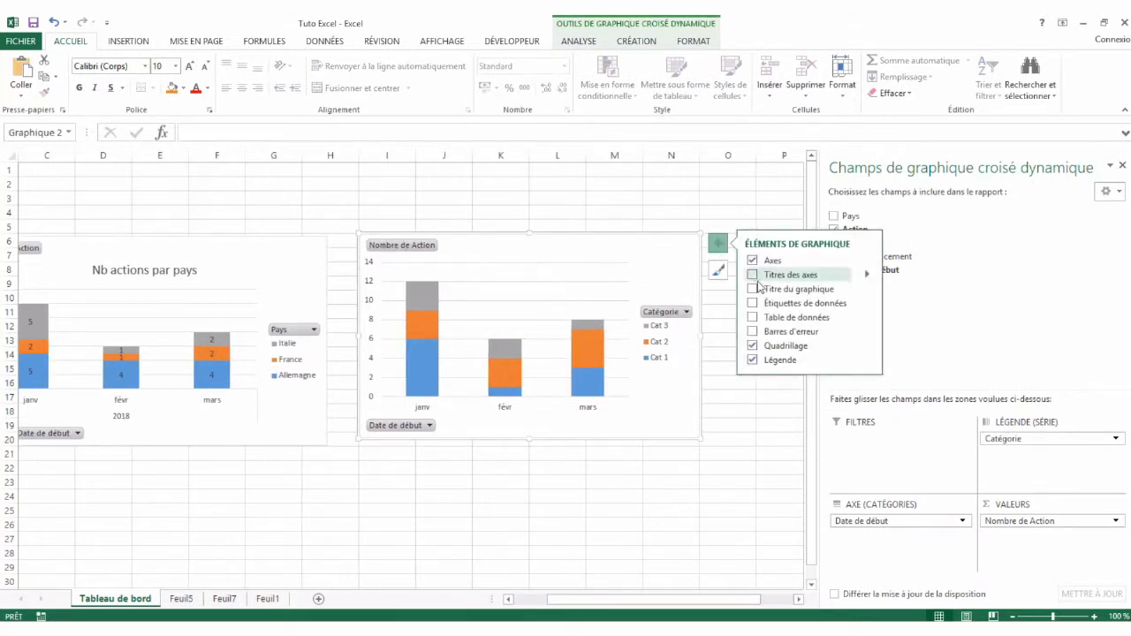
left_click(752, 288)
left_click(562, 266)
key("BackSpace")
key("BackSpace")
key("BackSpace")
type("Nb action")
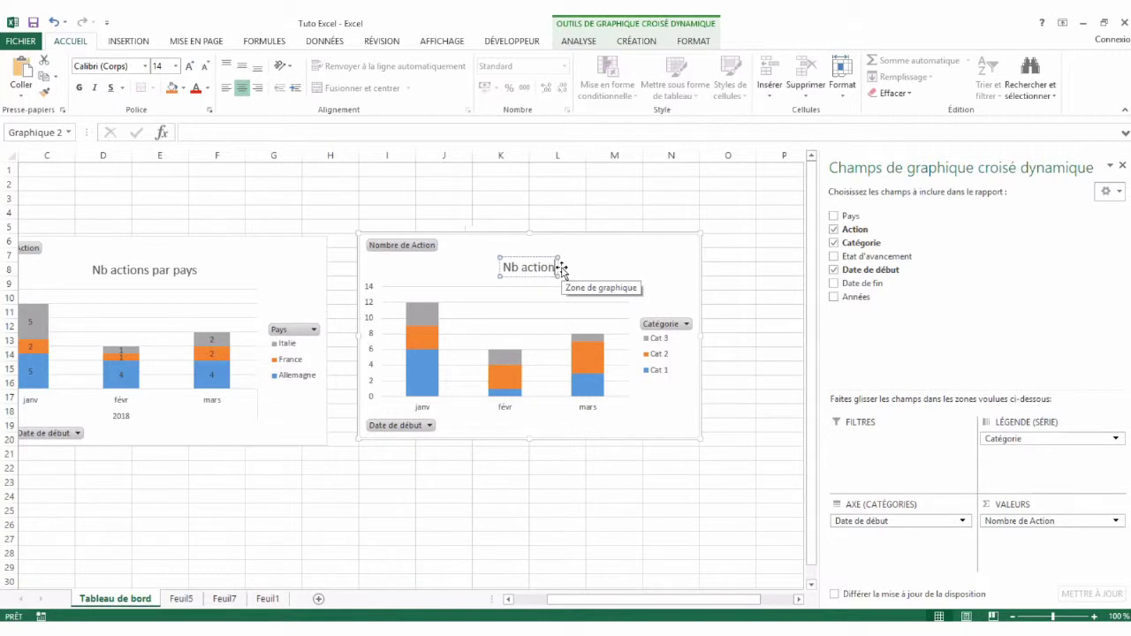
type("s par catégorie")
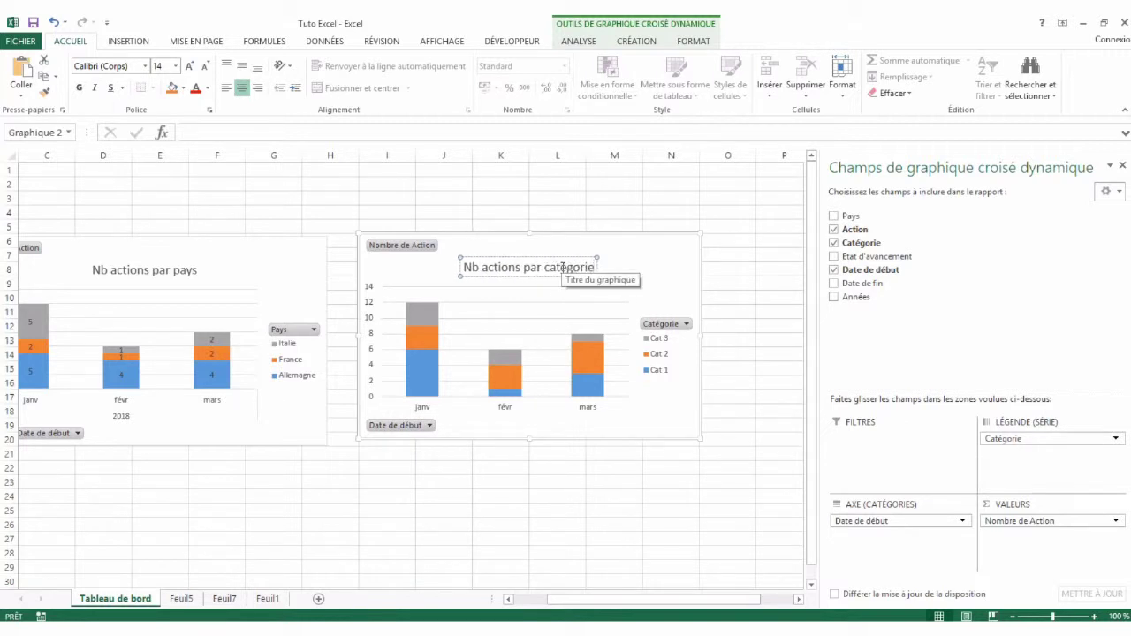
left_click(279, 499)
scroll(322, 493, "left", 2)
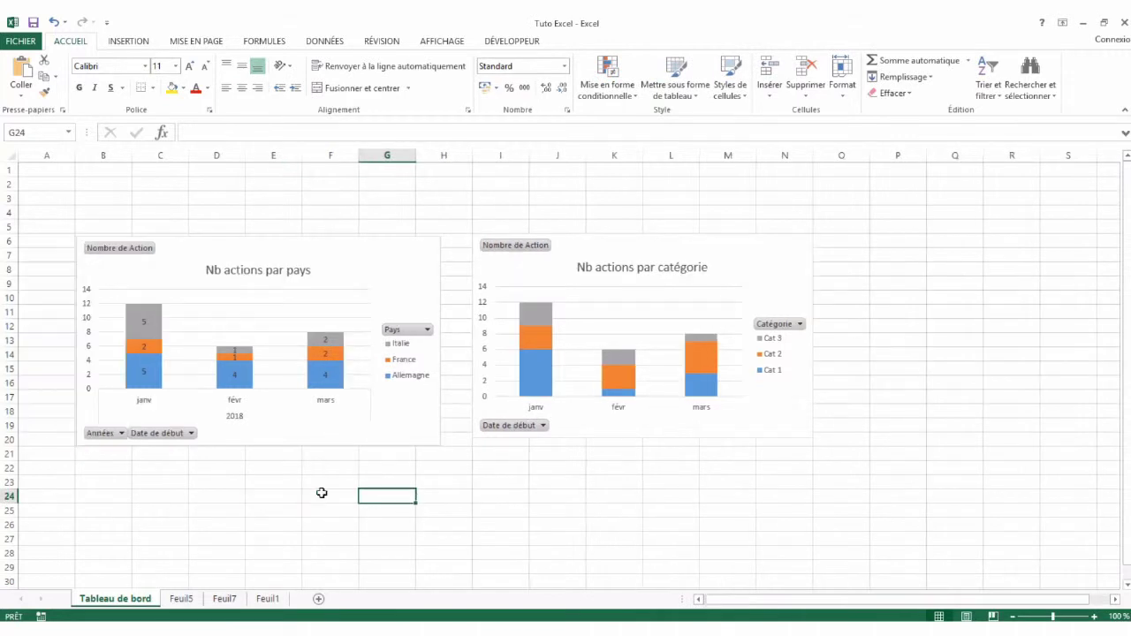
Create a new pivot table on a new sheet from the Feuil1 data table
left_click(256, 599)
left_click(93, 215)
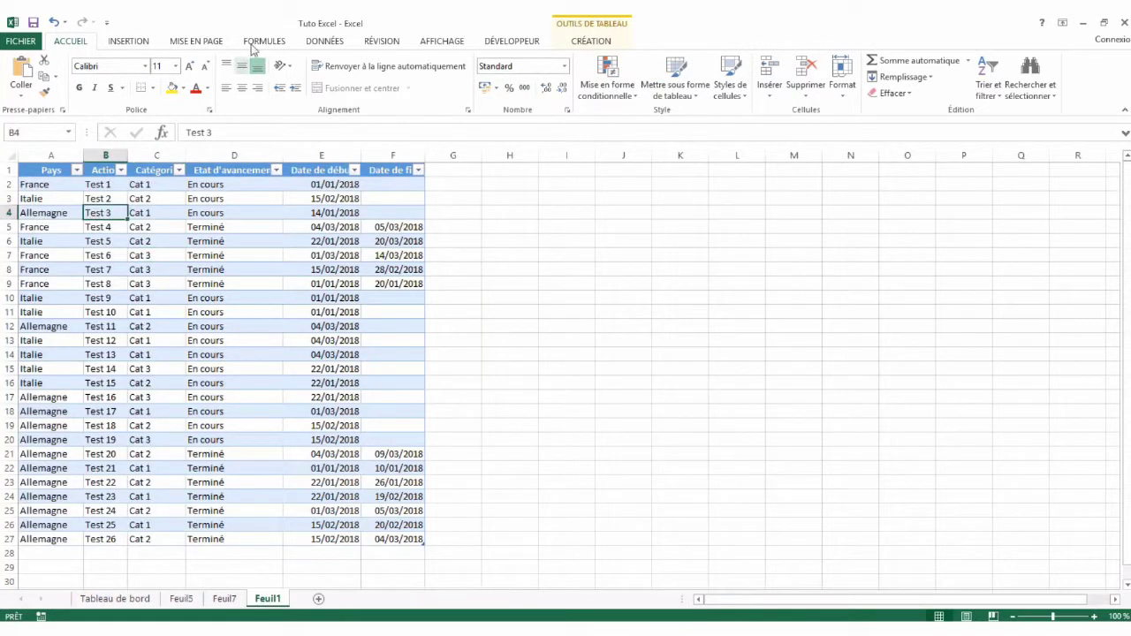
left_click(128, 45)
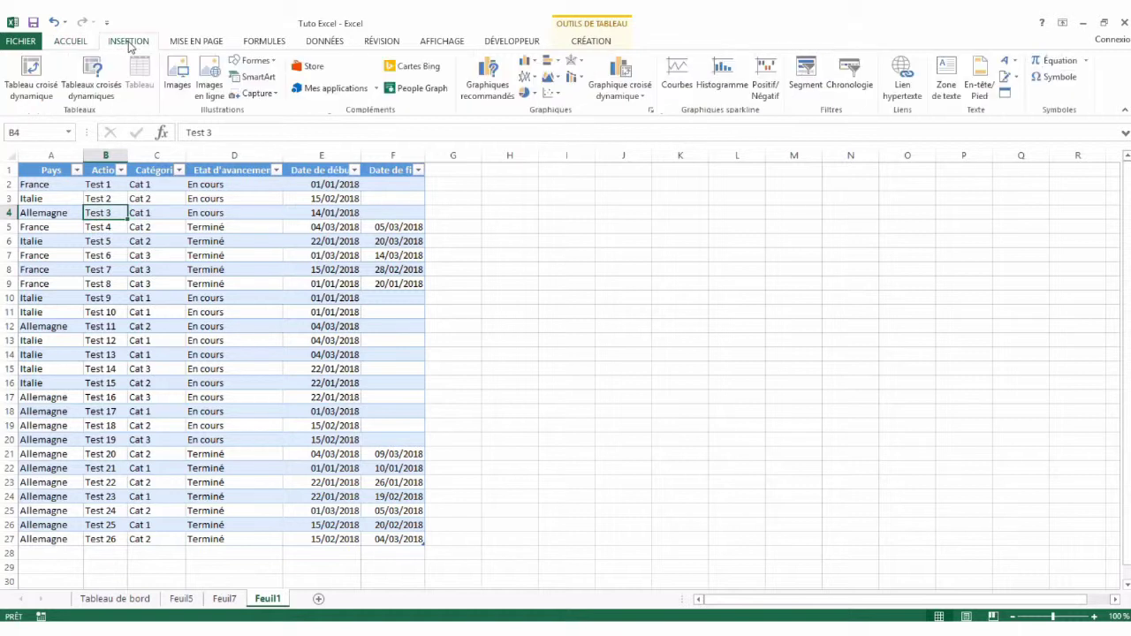
left_click(27, 88)
left_click(648, 433)
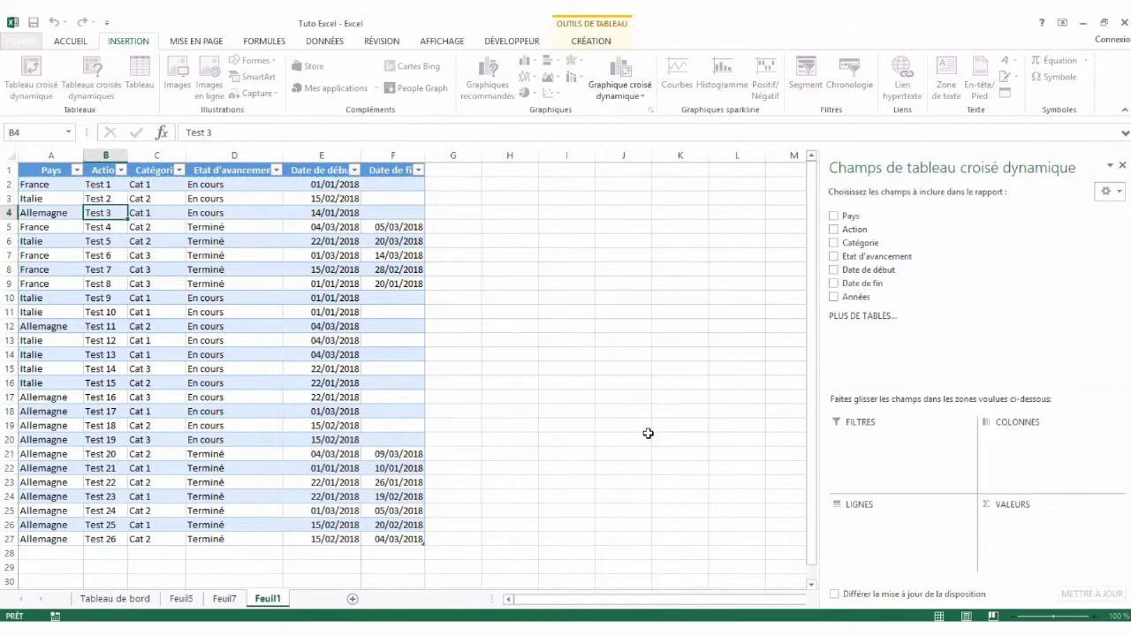
Lay out the pivot with Etat d'avancement in rows, Pays in columns and a count of Action
mouse_move(909, 284)
left_mouse_down()
mouse_move(892, 502)
mouse_move(922, 318)
left_mouse_up()
left_click_drag(889, 274, 889, 541)
mouse_move(909, 262)
left_mouse_down()
mouse_move(1038, 455)
mouse_move(937, 539)
mouse_move(939, 292)
left_mouse_up()
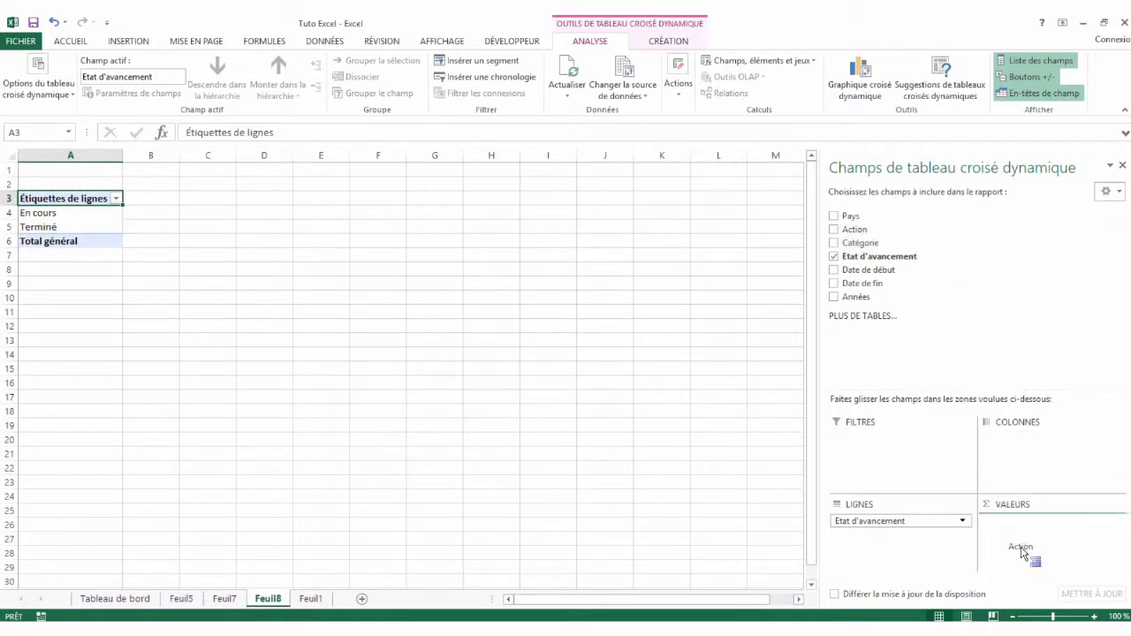
left_click_drag(882, 232, 1024, 553)
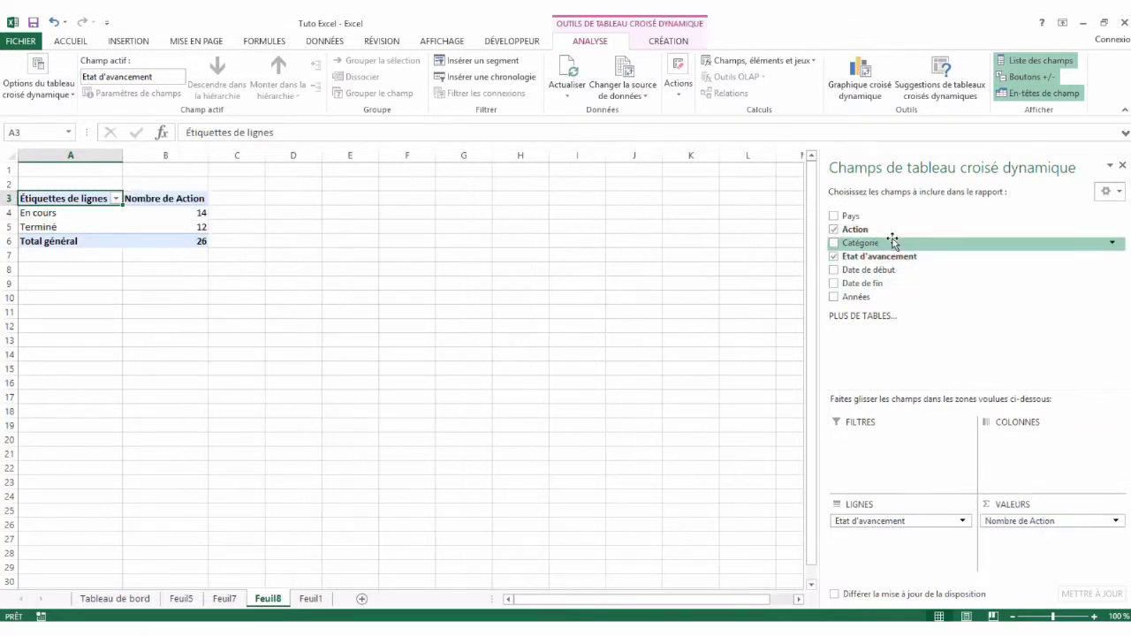
left_click_drag(850, 216, 1003, 437)
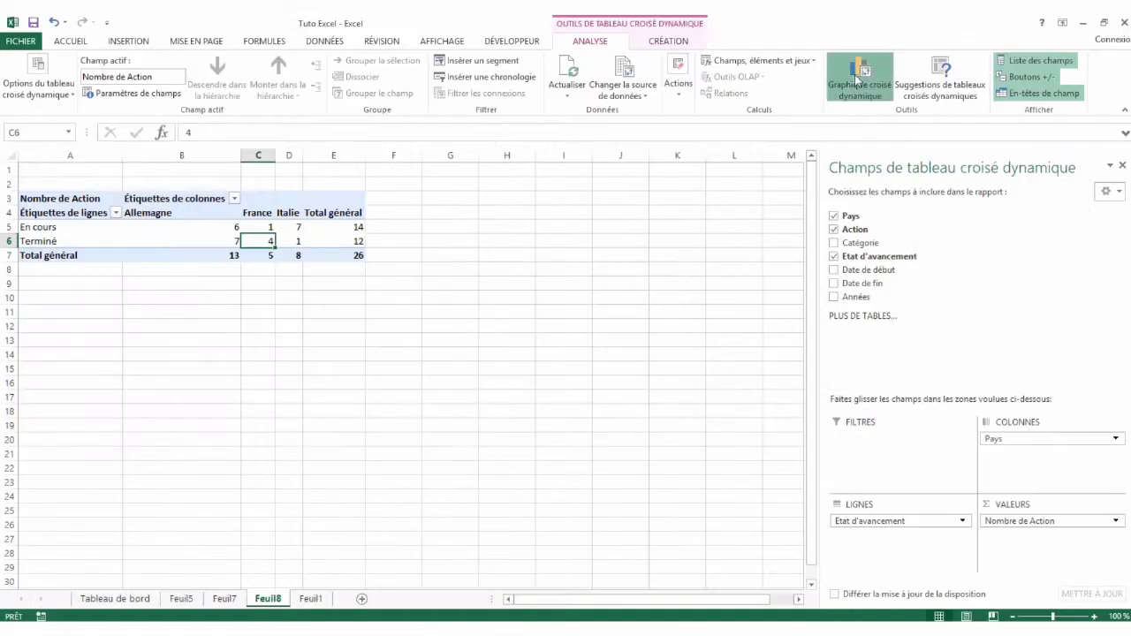
Insert a 100% stacked bar pivot chart of status by country, then cut it from Feuil8
left_click(859, 79)
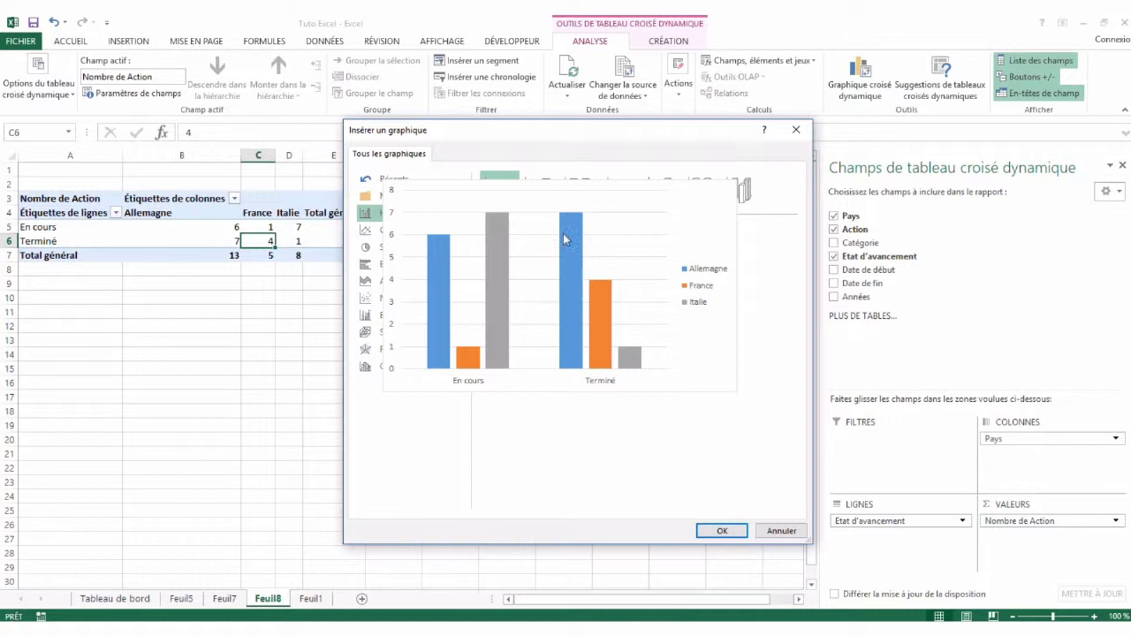
left_click(386, 232)
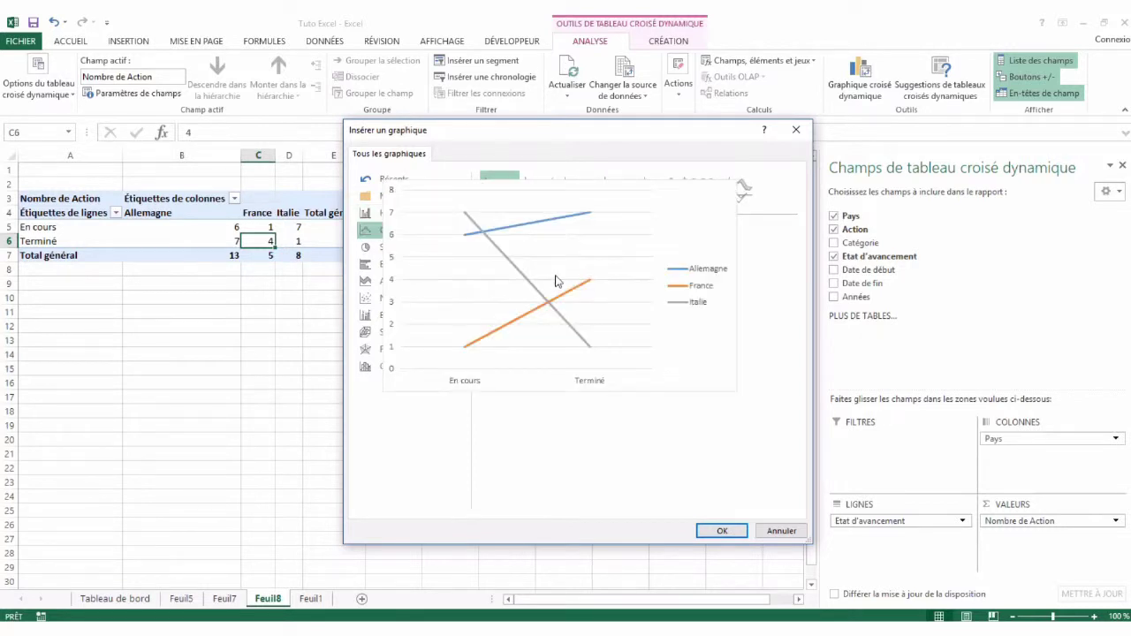
left_click(414, 267)
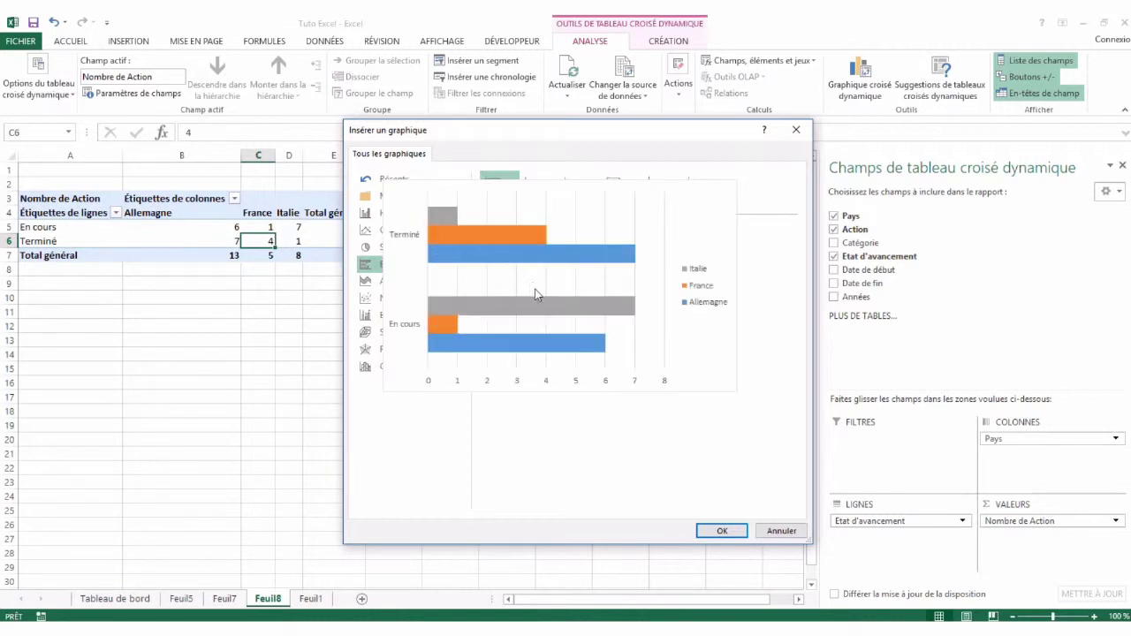
left_click(538, 190)
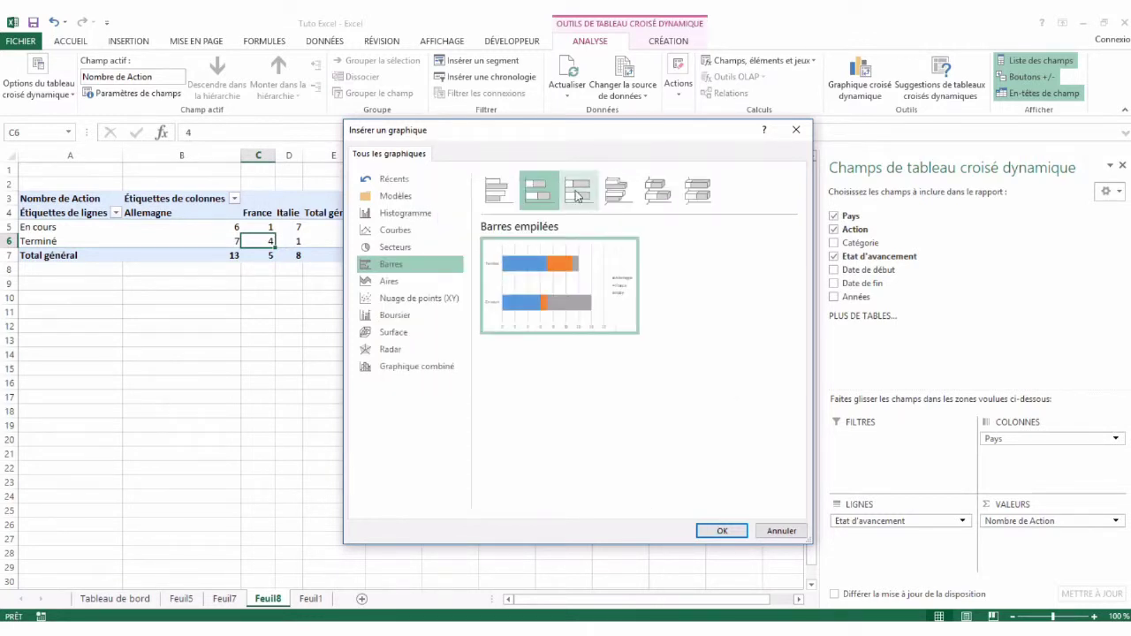
left_click(579, 190)
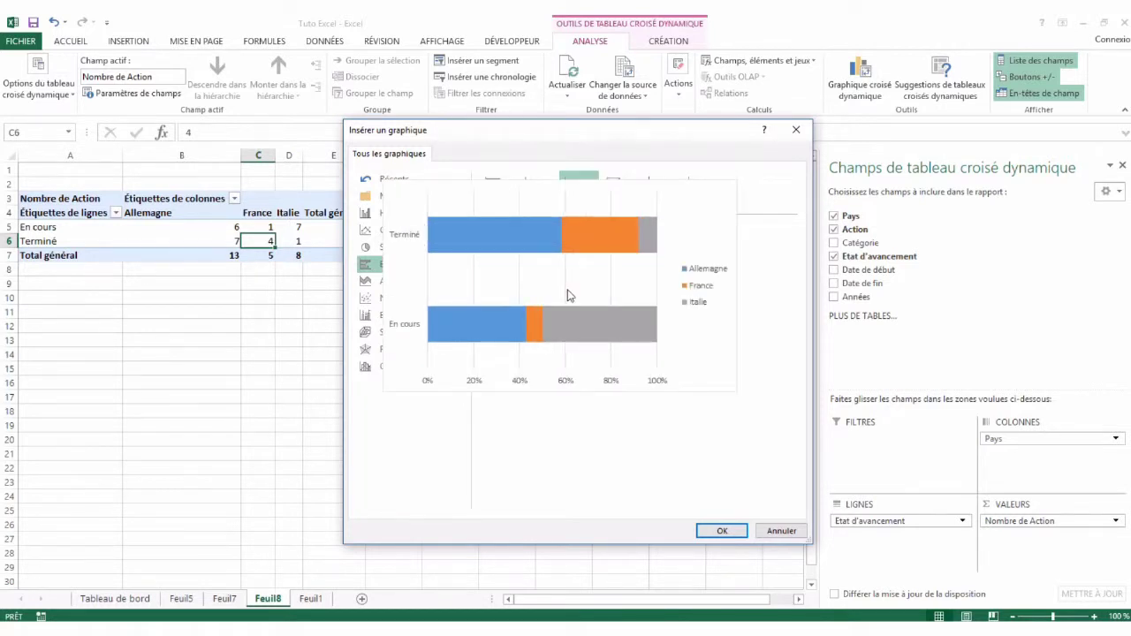
left_click(720, 531)
key("Delete")
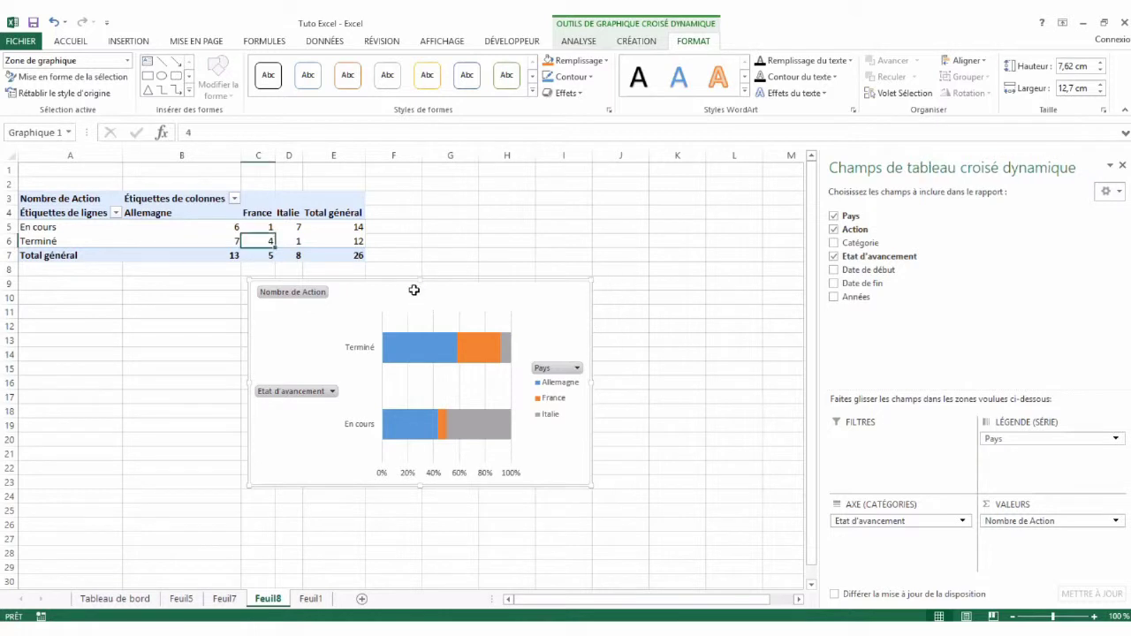
Paste the status-by-country chart at cell C24 on Tableau de bord and widen it to the right
left_click(121, 601)
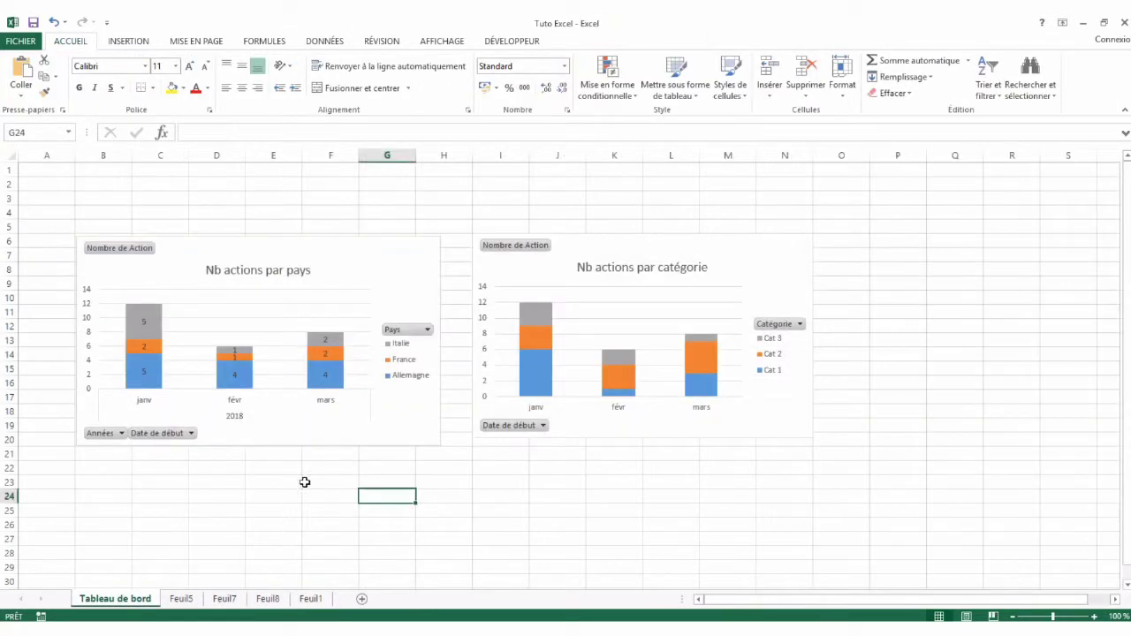
left_click(279, 487)
key("ctrl+v")
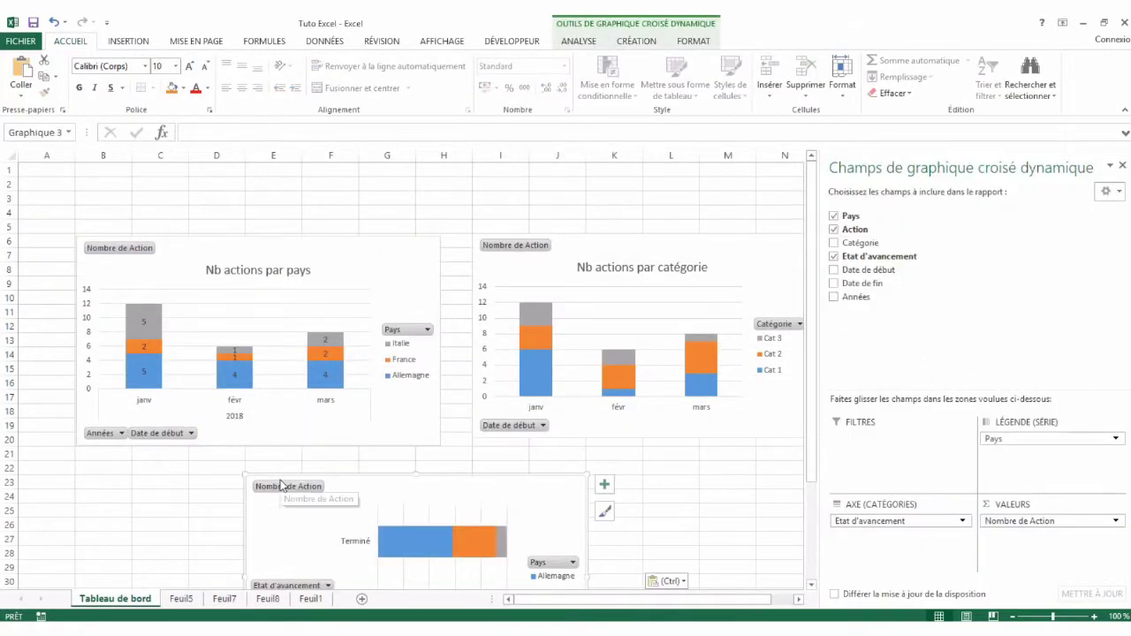
scroll(720, 480, "down", 2)
scroll(719, 480, "down", 1)
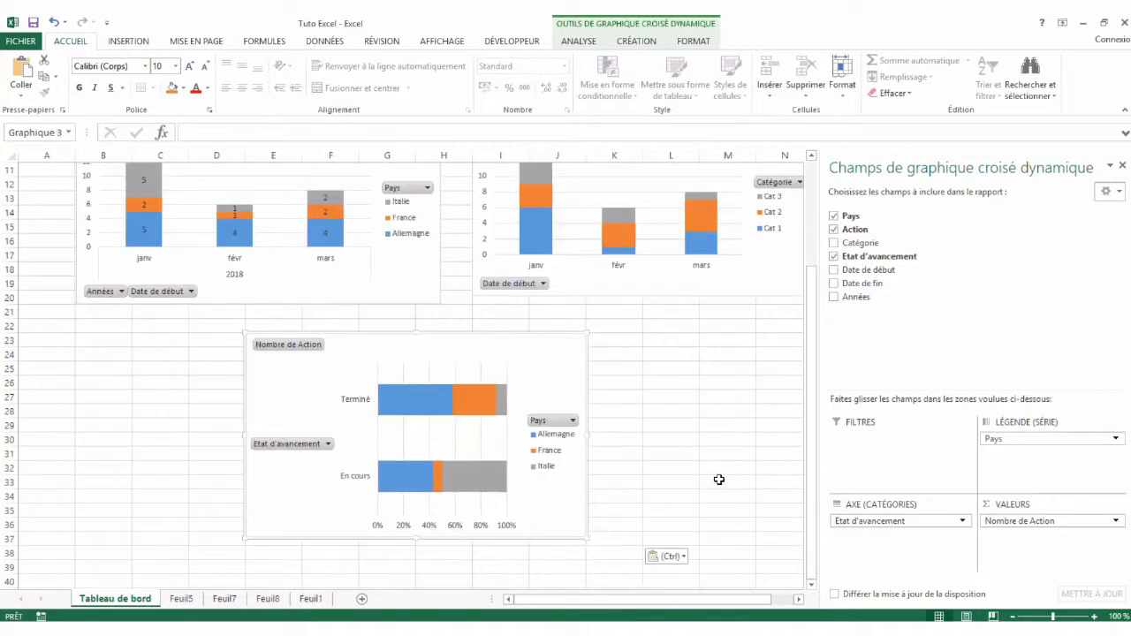
left_click_drag(587, 434, 702, 434)
left_click(156, 372)
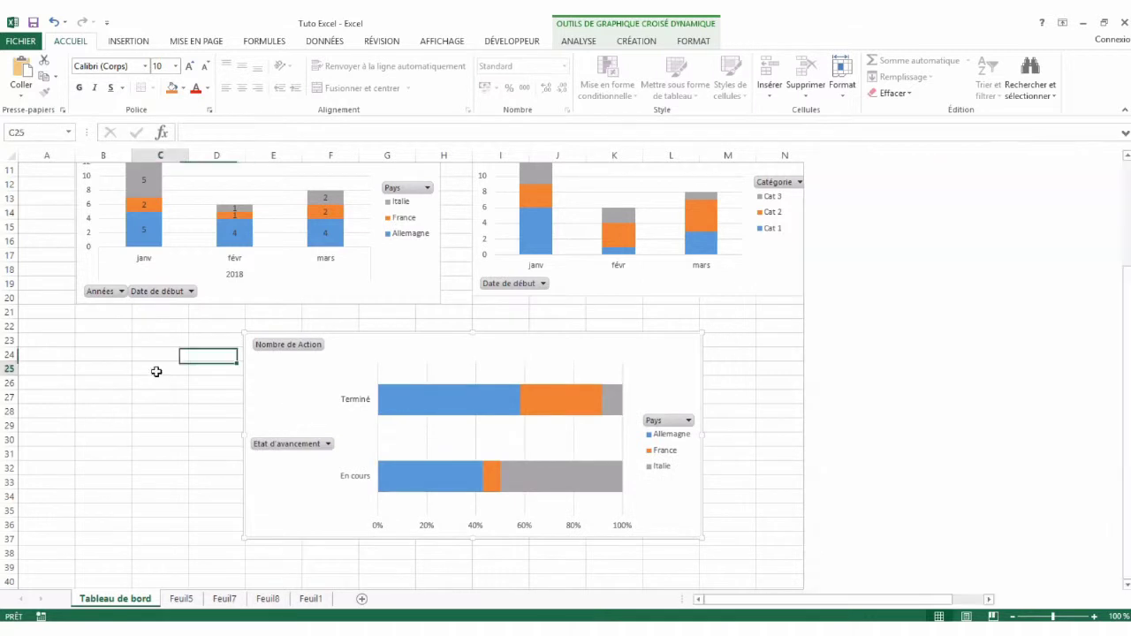
scroll(156, 373, "up", 3)
scroll(156, 372, "up", 1)
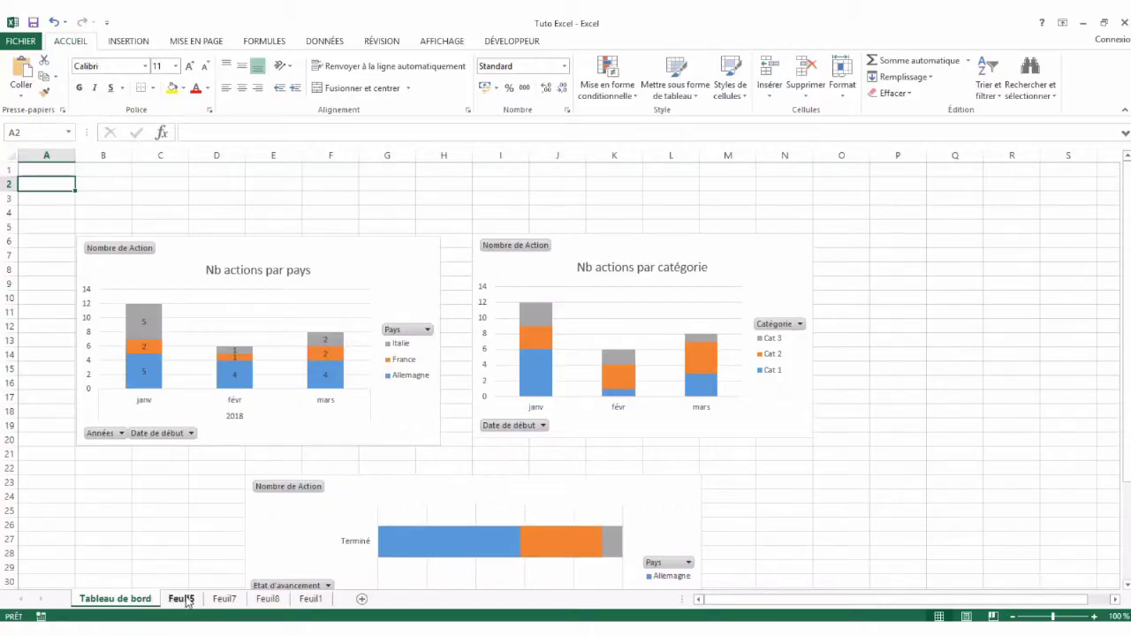
From the Feuil5 pivot table, insert slicers for Pays, Catégorie and Etat d'avancement
left_click(182, 600)
left_click(182, 266)
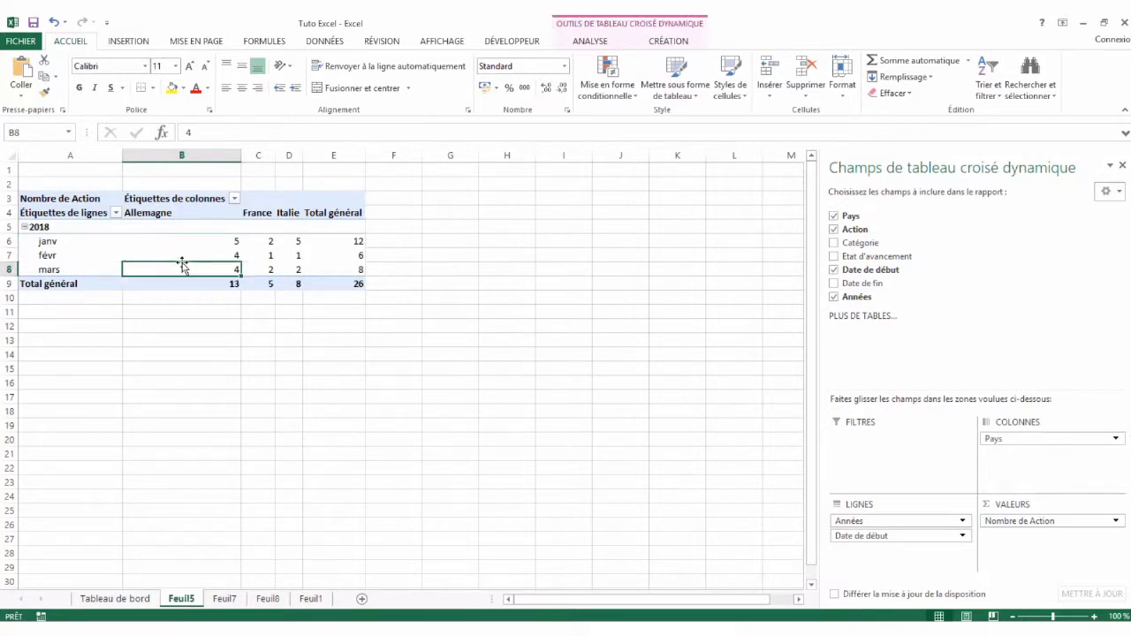
left_click(420, 459)
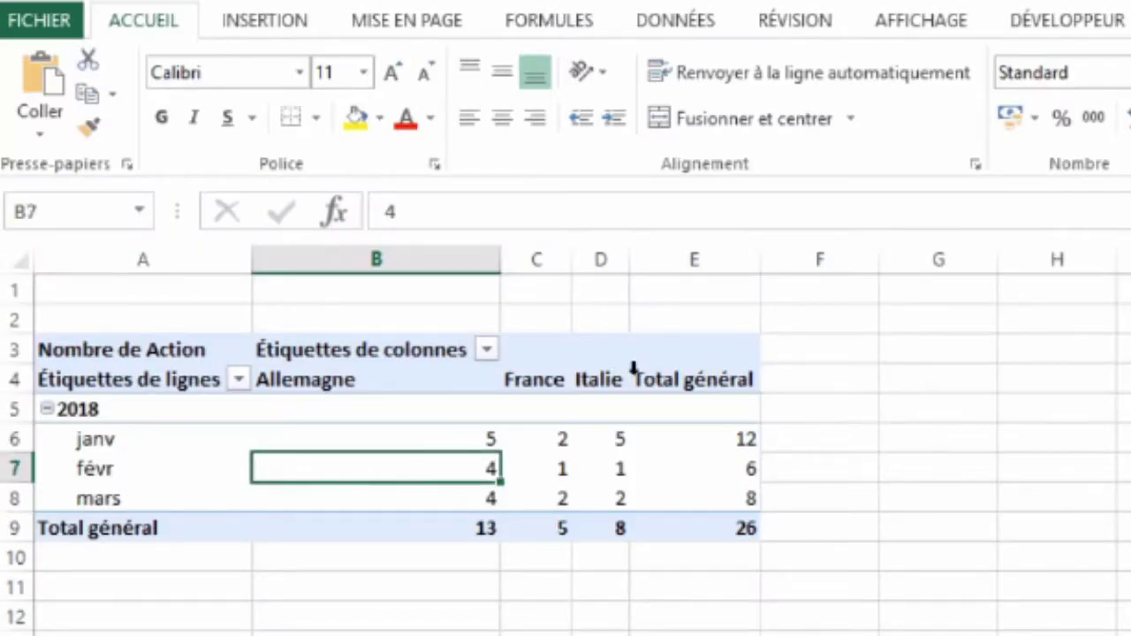
left_click(794, 21)
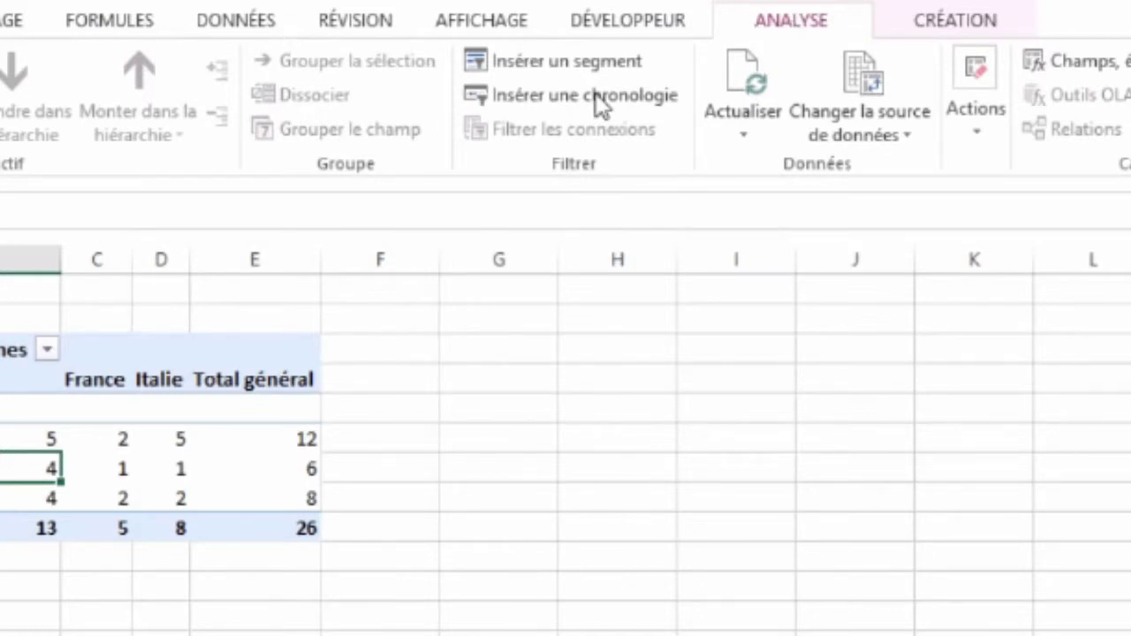
left_click(581, 60)
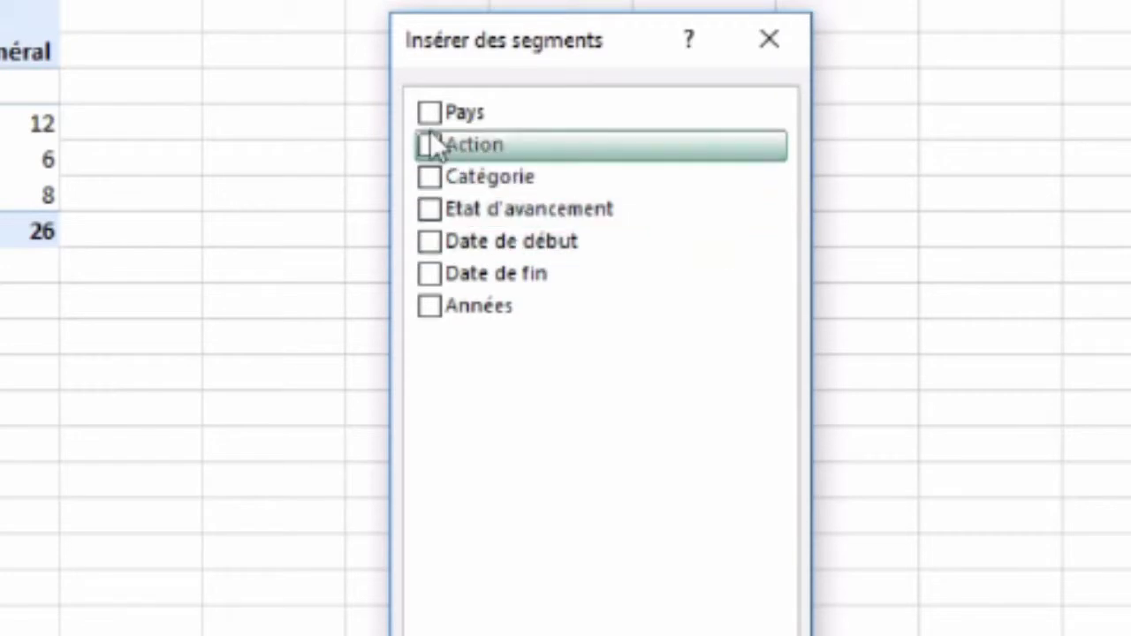
left_click(429, 113)
left_click(430, 177)
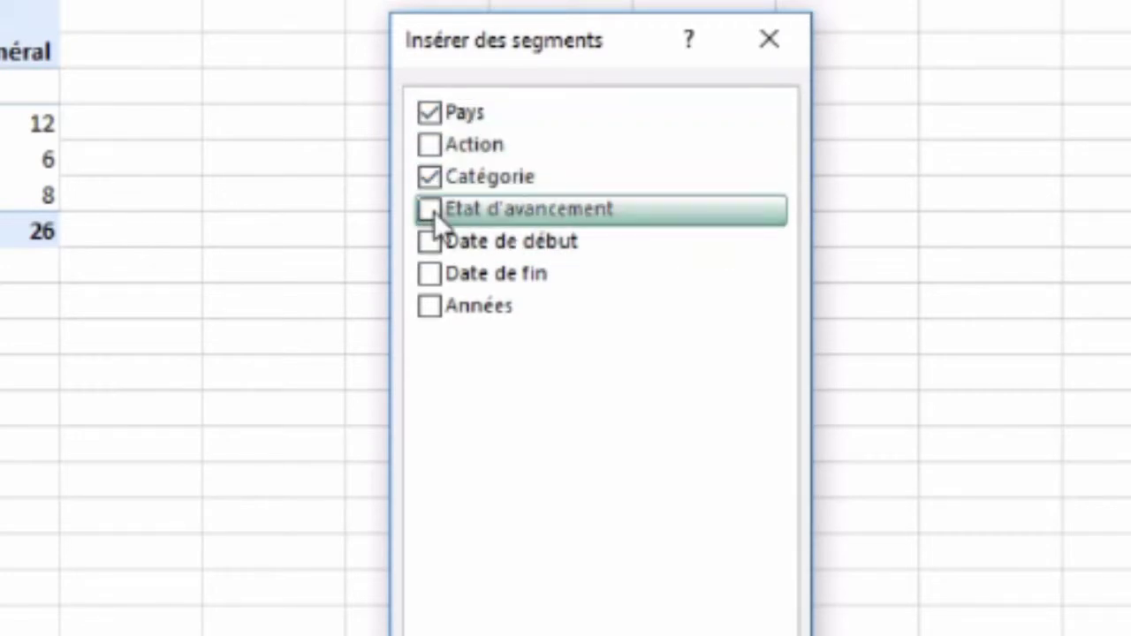
left_click(432, 211)
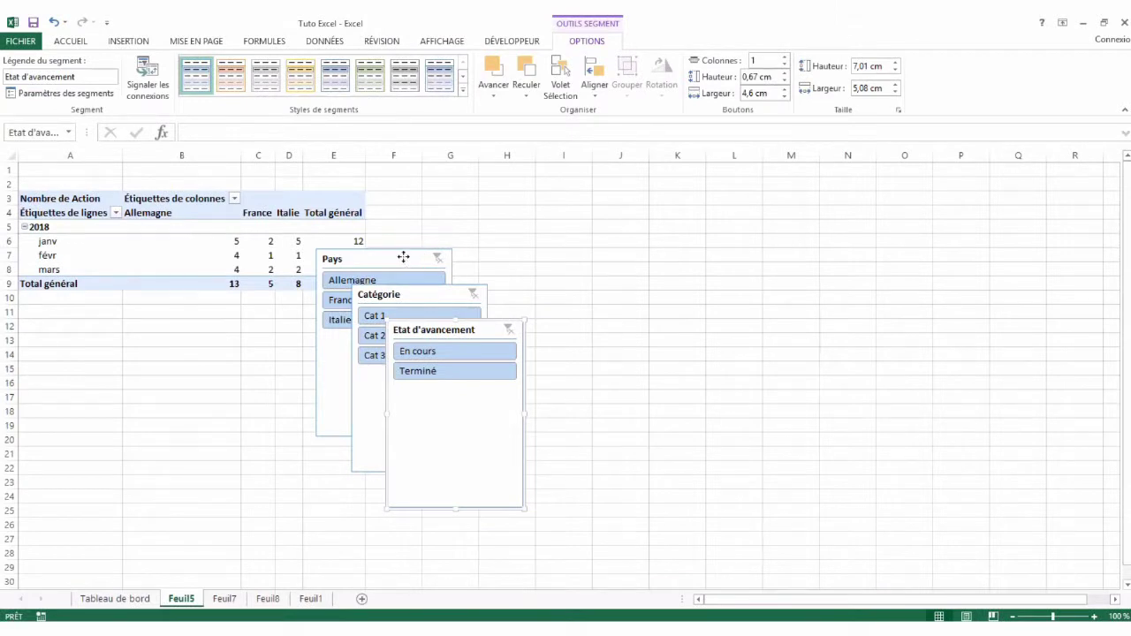
Move Pays left, Etat d'avancement right and Catégorie down so the slicers sit in a row
left_click_drag(403, 258, 248, 357)
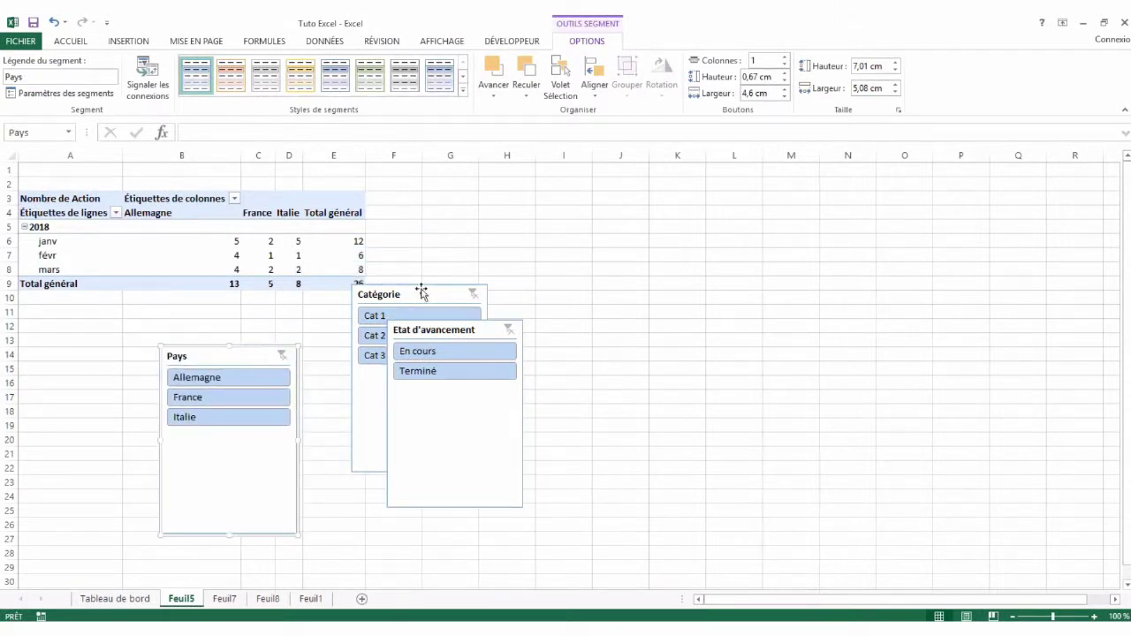
left_click_drag(439, 332, 619, 364)
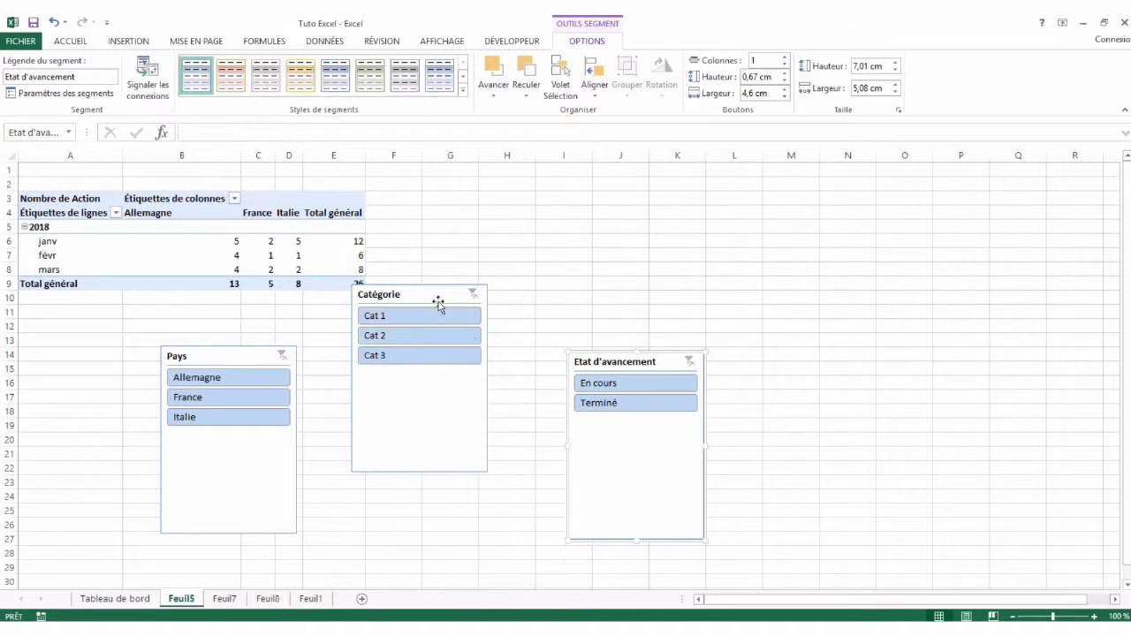
left_click_drag(436, 298, 432, 383)
left_click(227, 357)
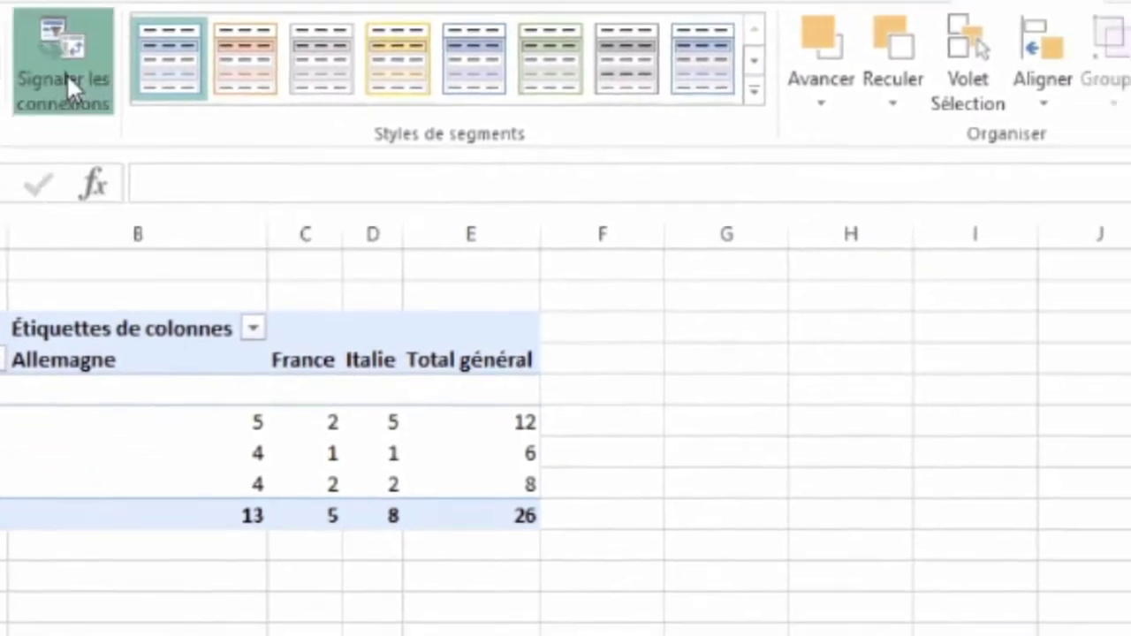
Connect the Pays and Catégorie slicers to Tableau croisé dynamique5 and 6
left_click(66, 74)
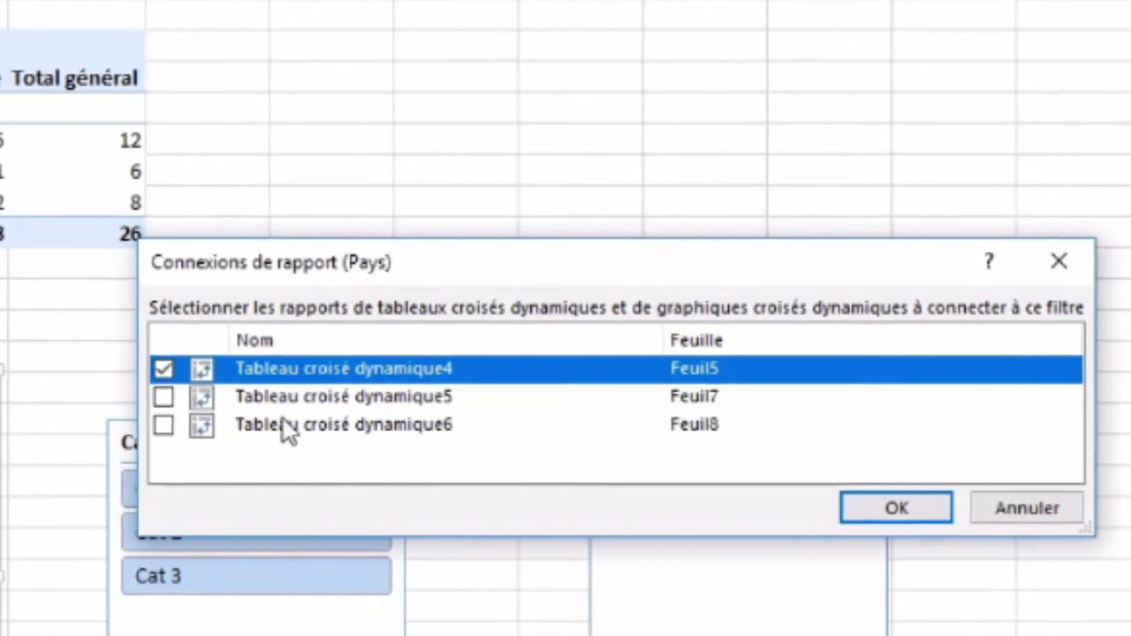
left_click(167, 399)
left_click(168, 427)
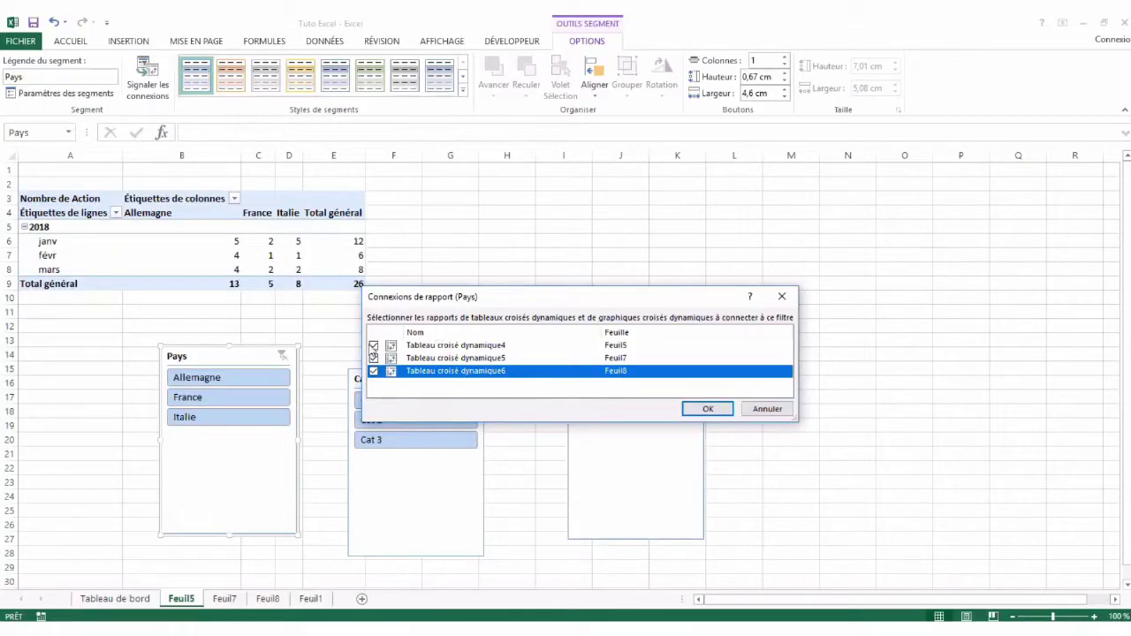
left_click(706, 411)
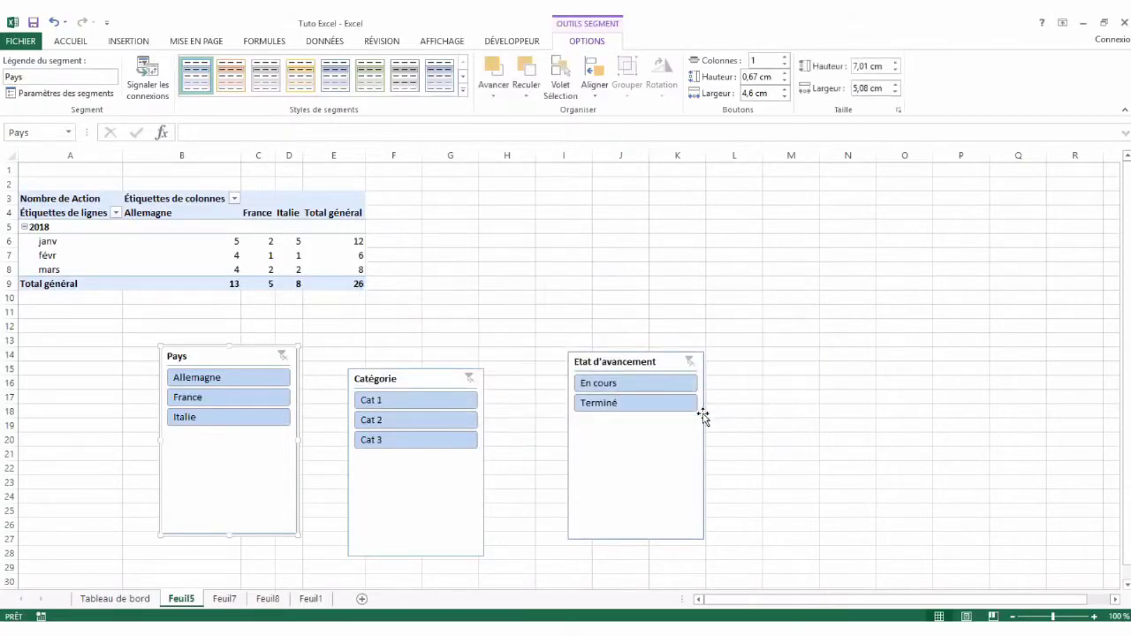
left_click(397, 373)
left_click(141, 88)
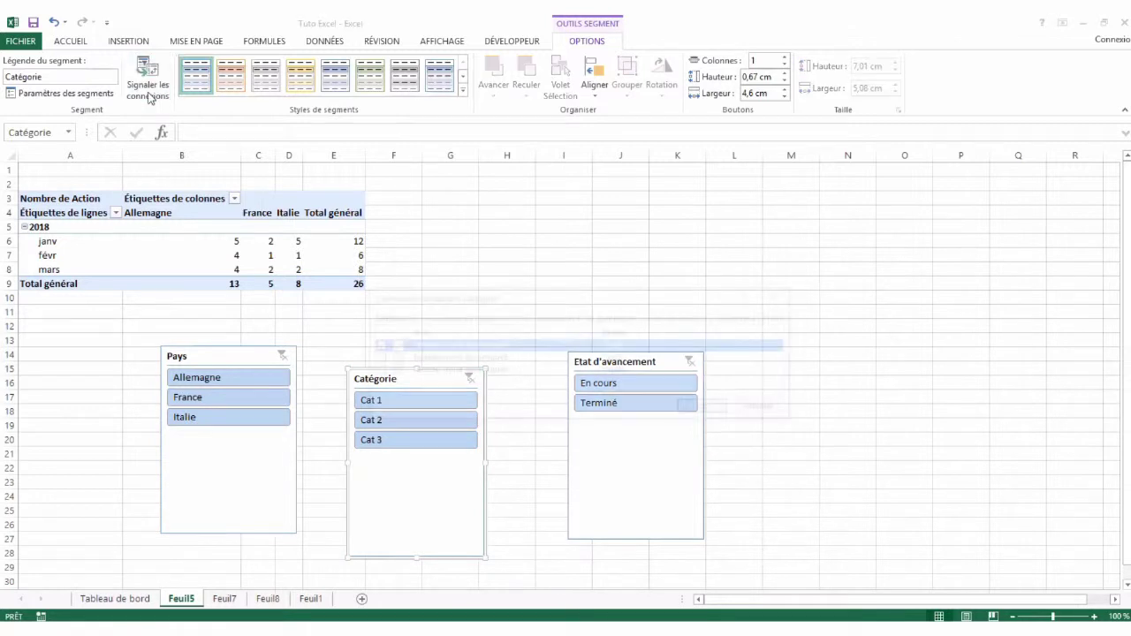
left_click(373, 359)
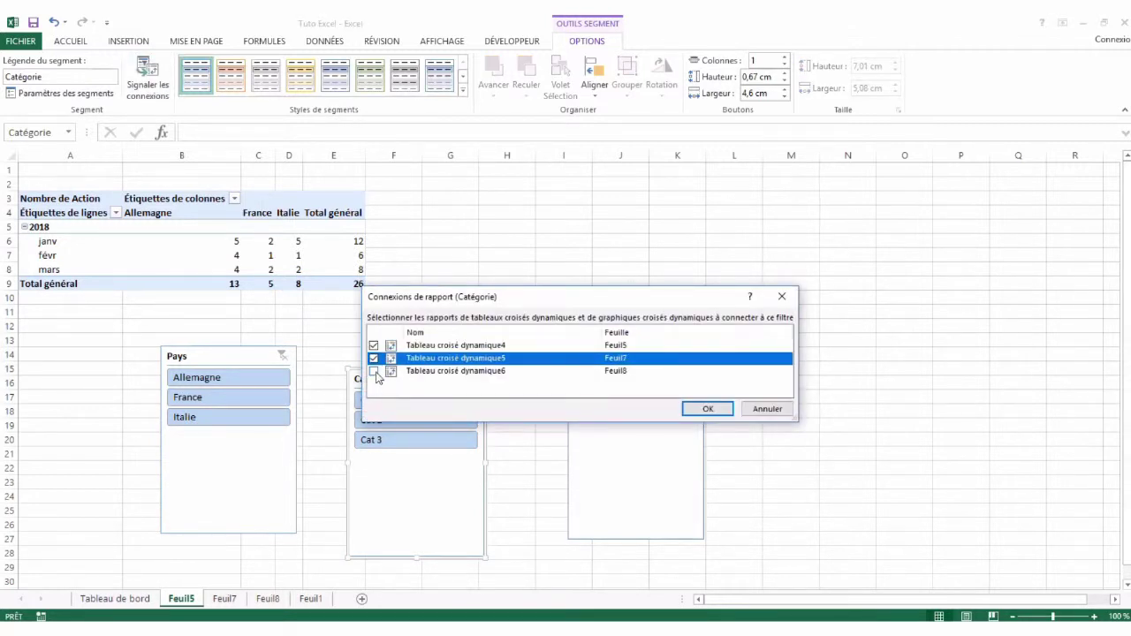
left_click(374, 372)
left_click(709, 410)
Connect the Etat d'avancement slicer to pivot tables 5 and 6, then select all three slicers
left_click(601, 362)
left_click(148, 86)
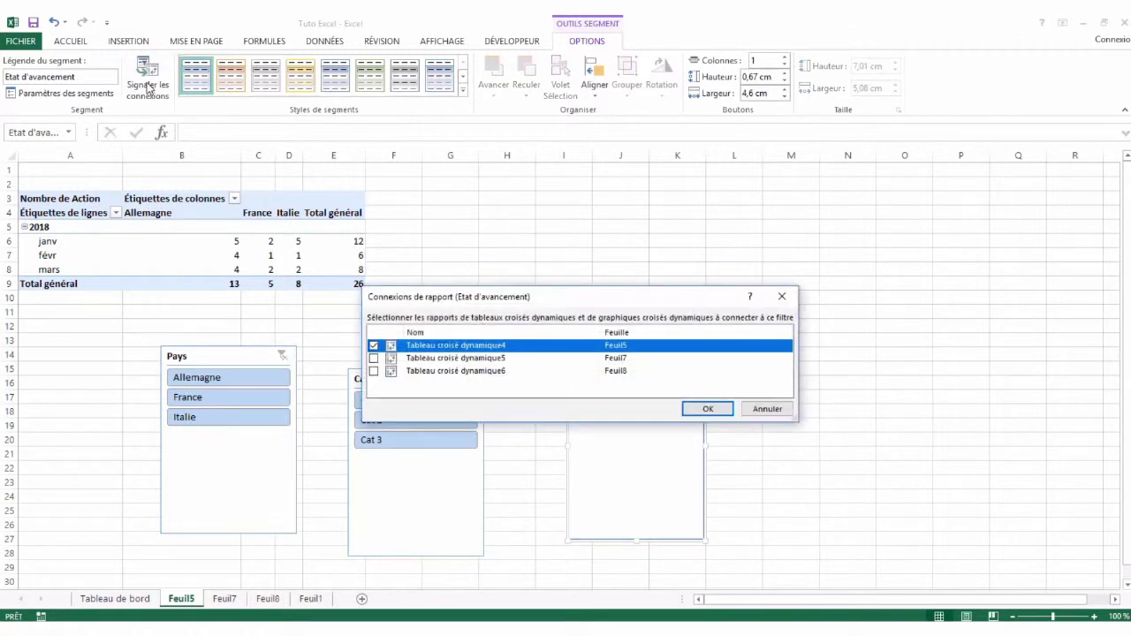
left_click(374, 359)
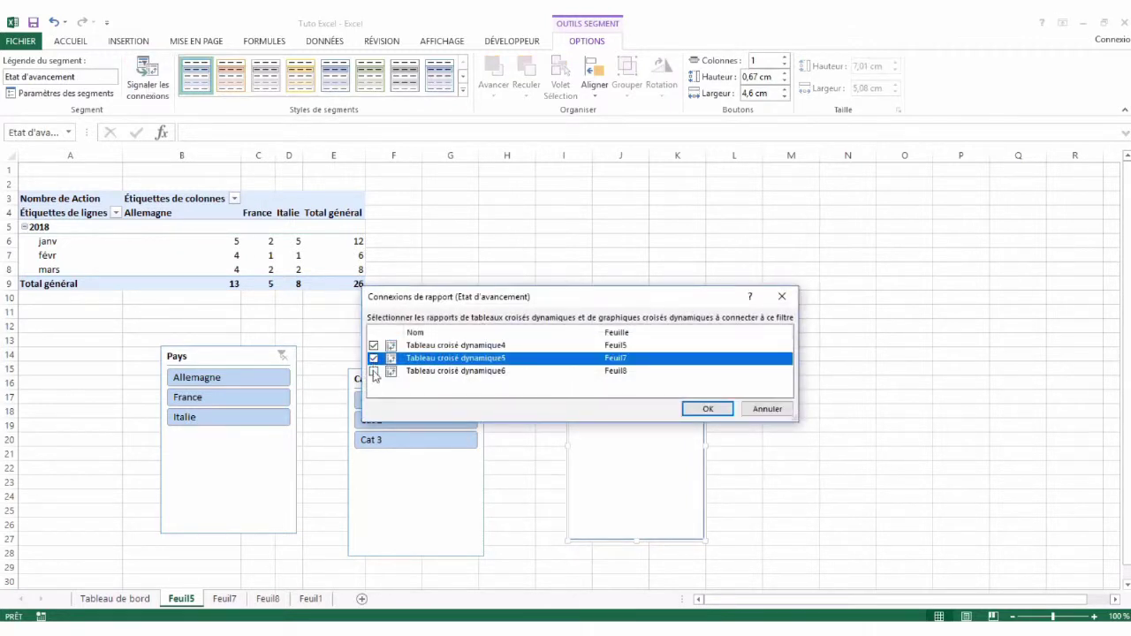
left_click(374, 371)
left_click(706, 410)
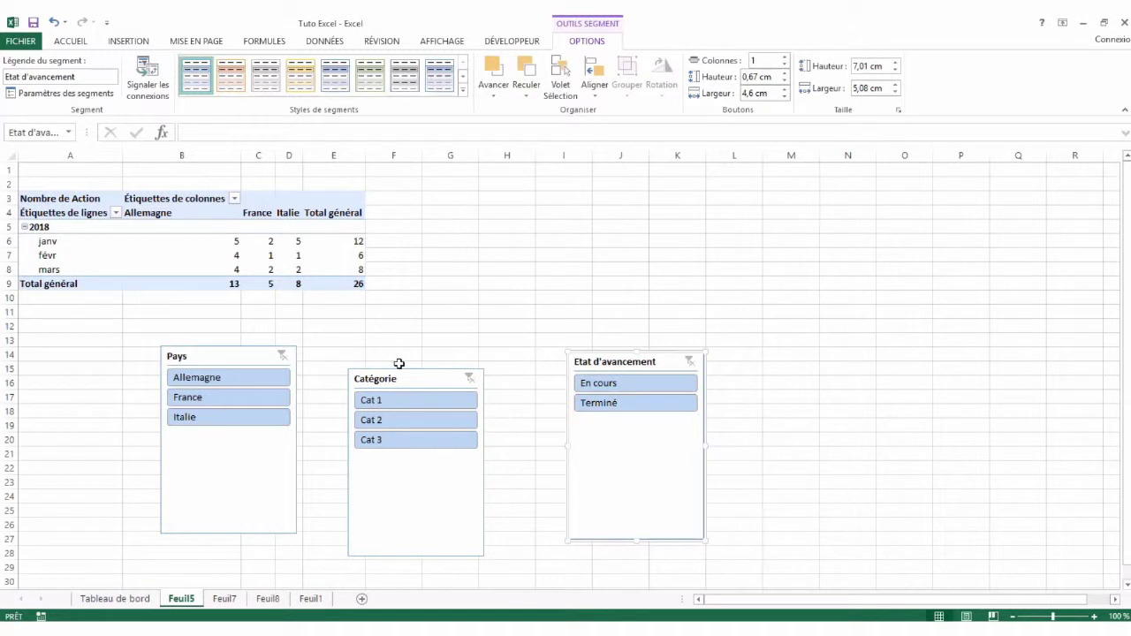
left_click(244, 354)
left_click(400, 380, "ctrl")
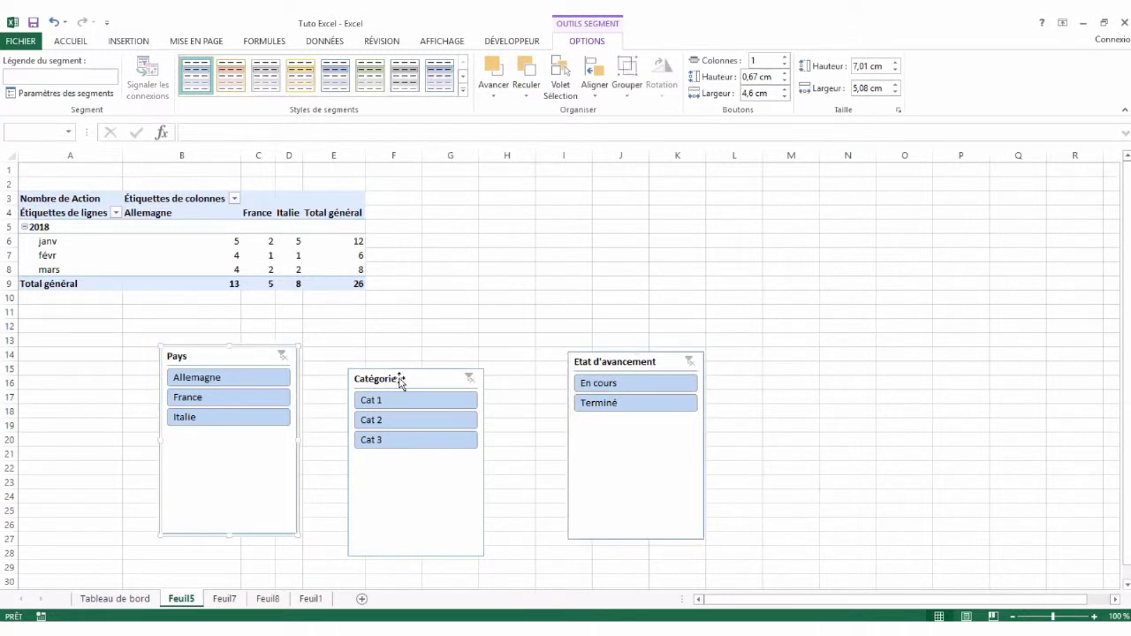
left_click(633, 361, "ctrl")
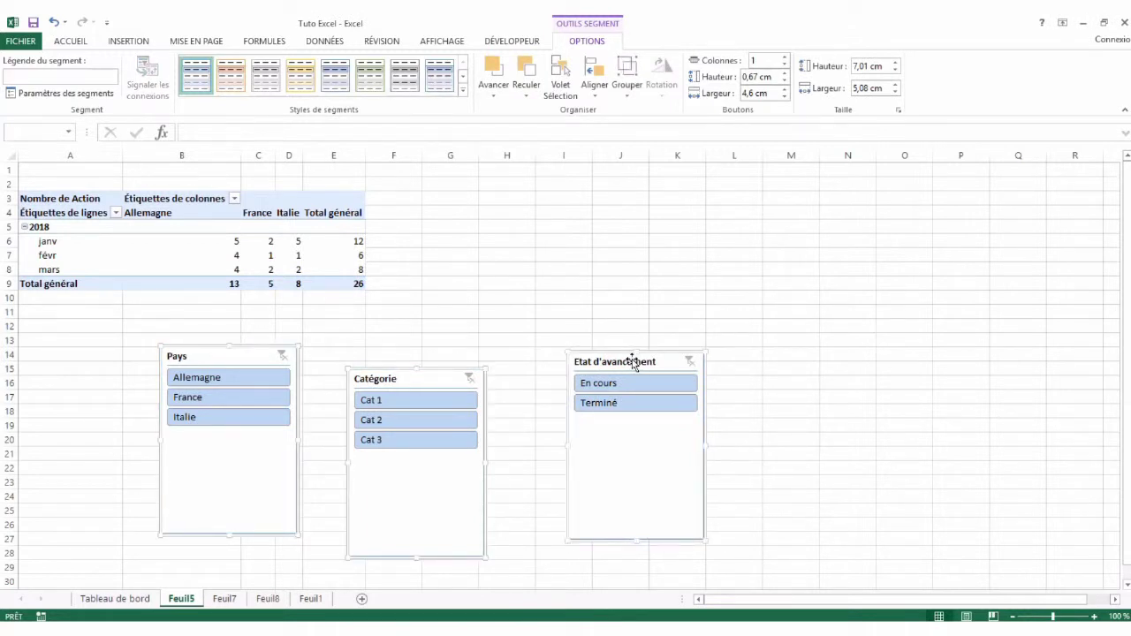
Move the three slicers from Feuil5 onto the Tableau de bord sheet
key("Delete")
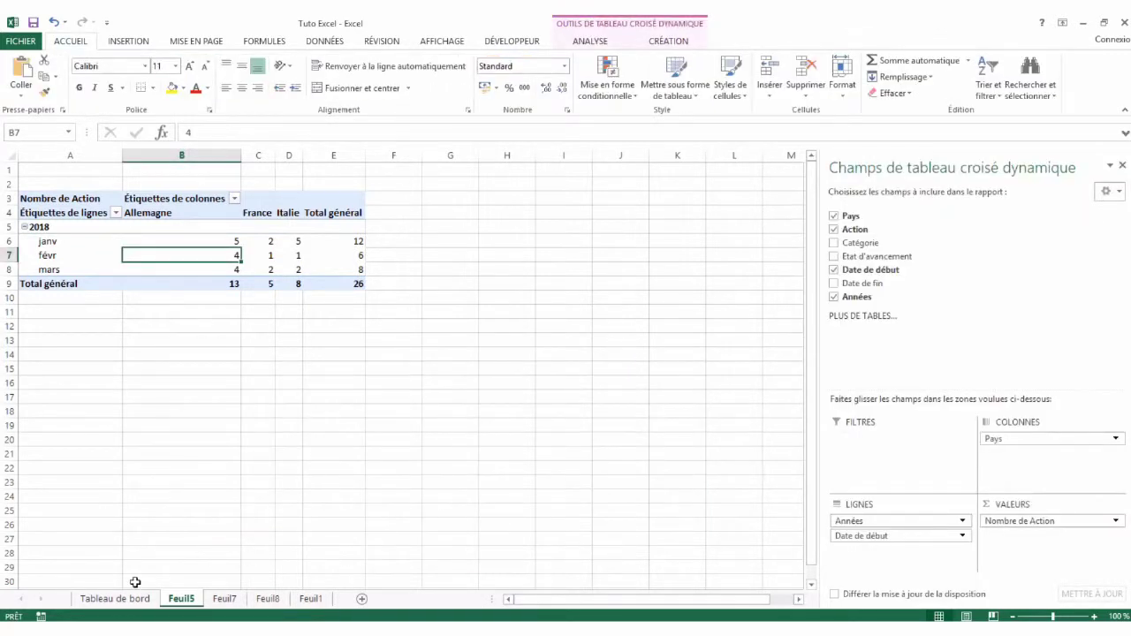
left_click(131, 600)
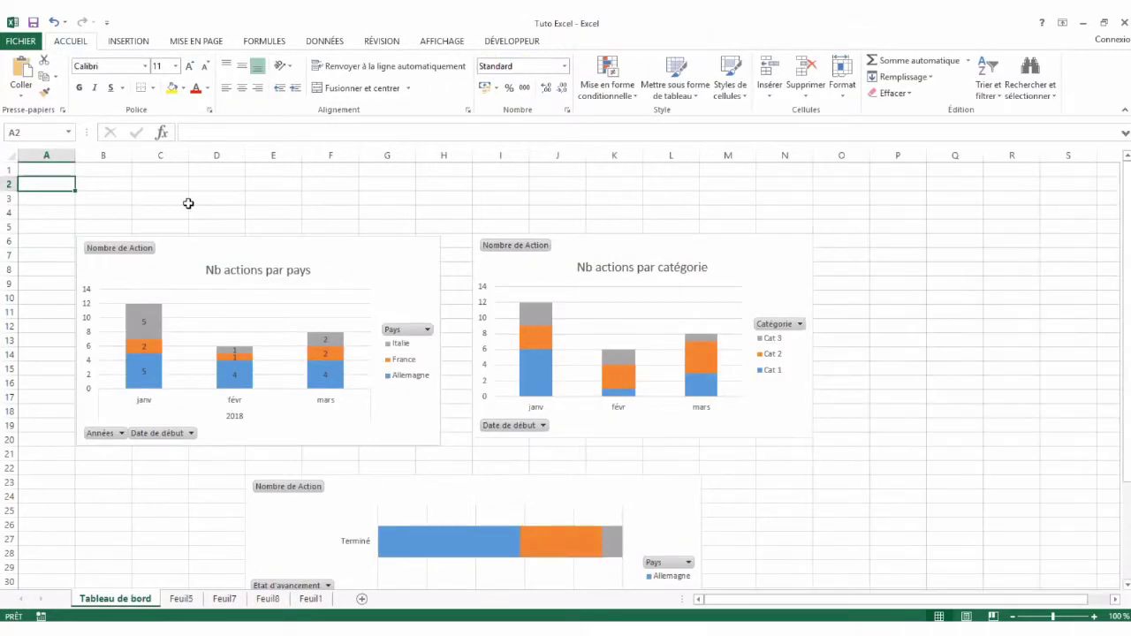
key("ctrl+v")
left_click(311, 184)
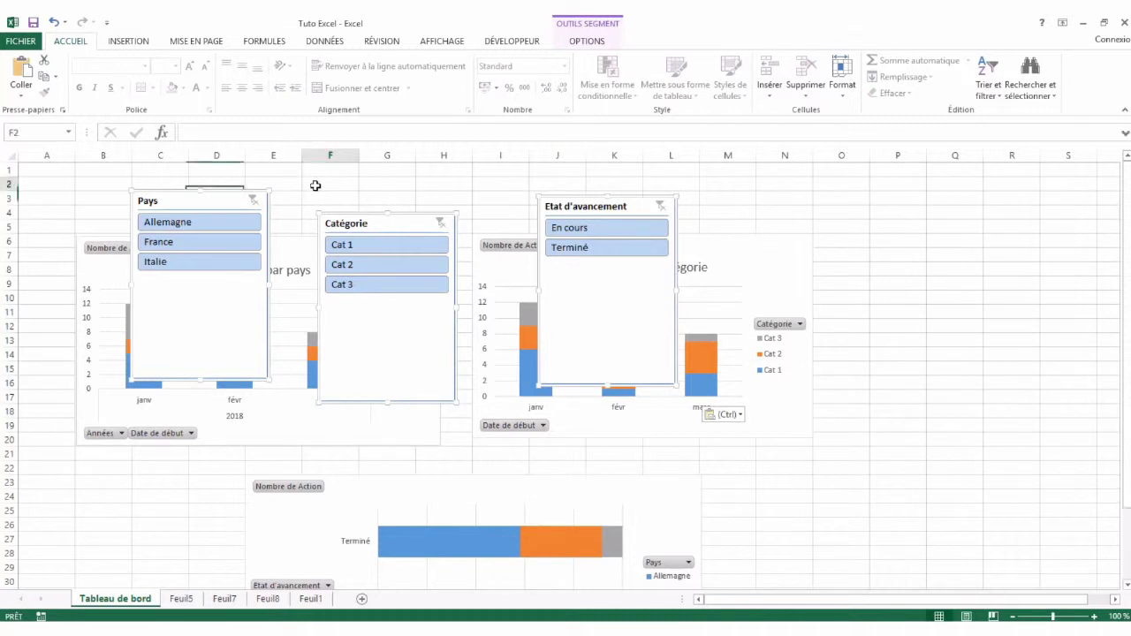
Insert three, then six more, blank rows at the top of the dashboard
left_click_drag(11, 189, 11, 169)
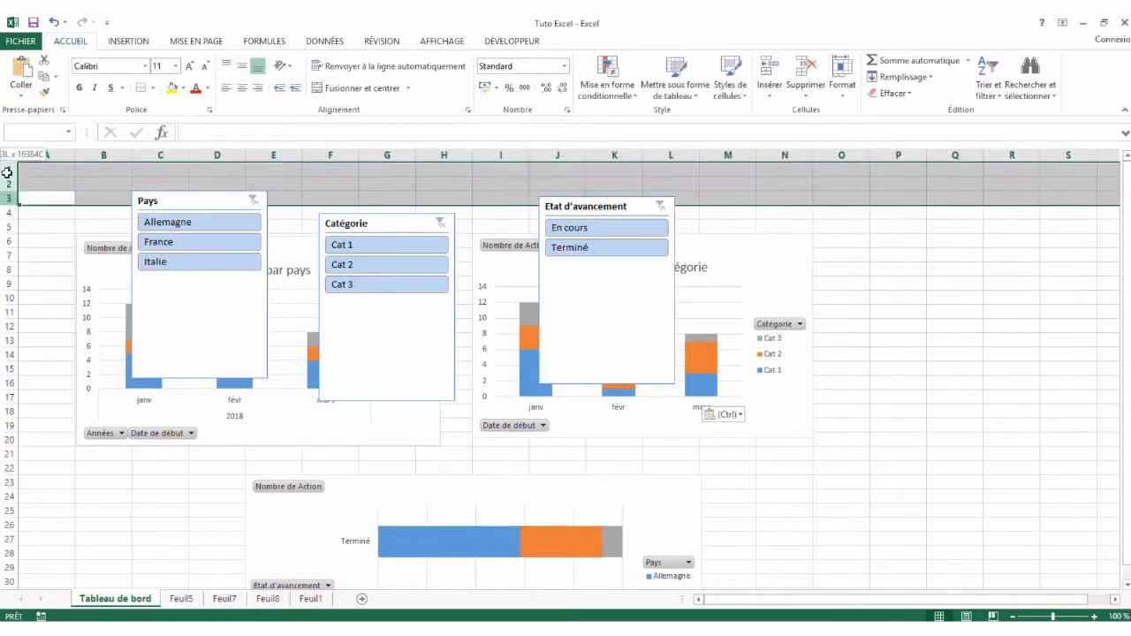
right_click(11, 171)
left_click(47, 271)
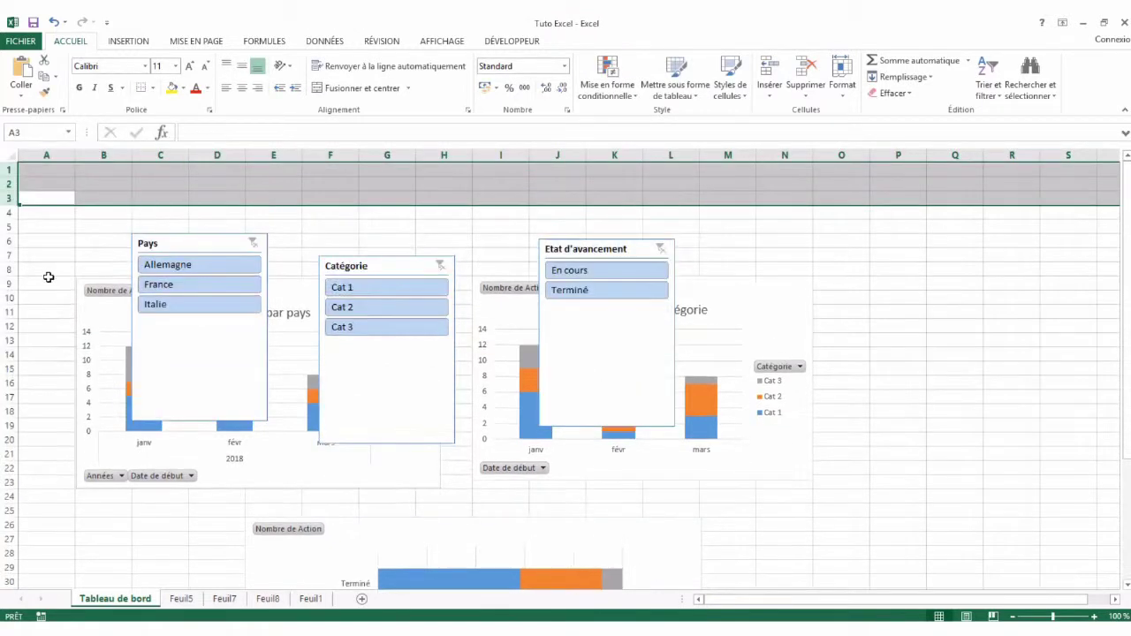
left_click_drag(10, 186, 9, 167)
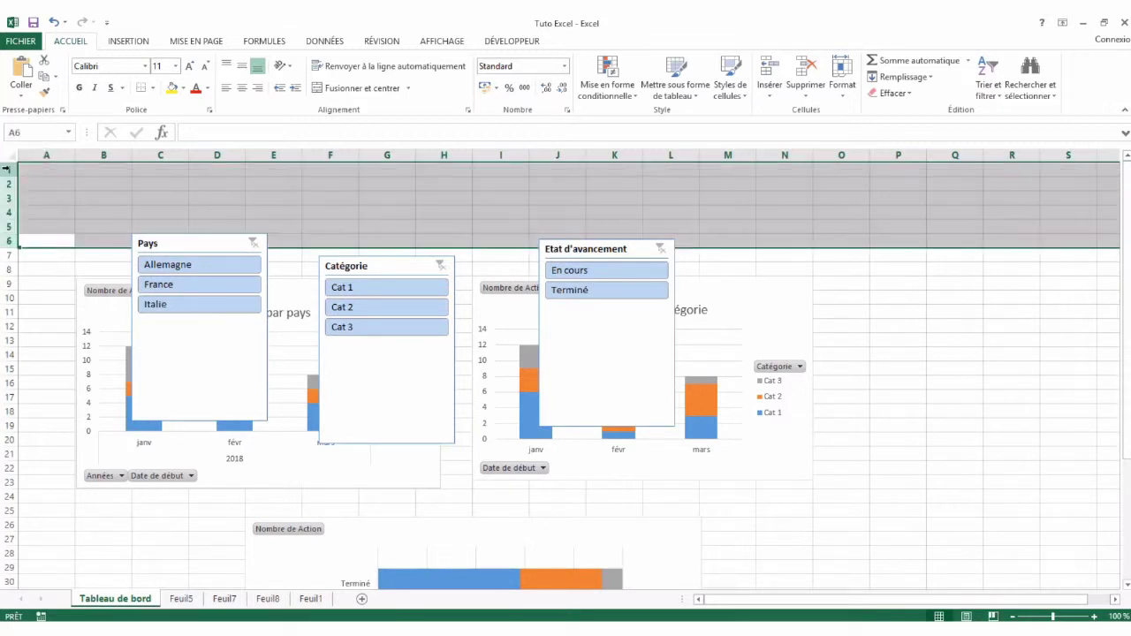
right_click(9, 167)
left_click(48, 264)
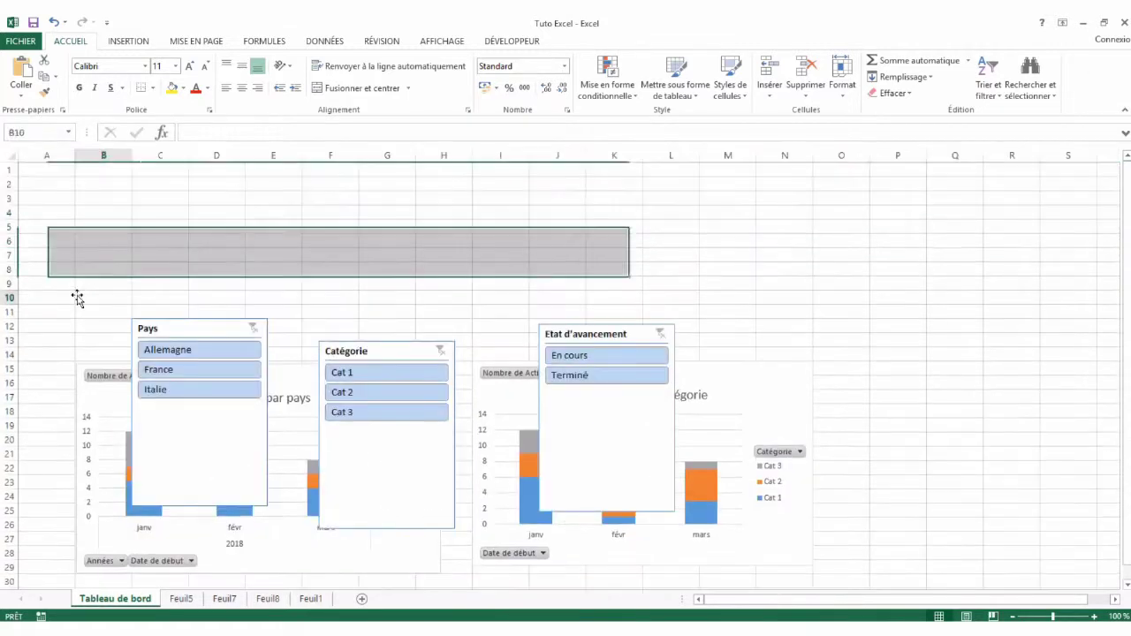
Move the Pays, Catégorie and Etat d'avancement slicers into the top rows, each resized wider and shorter
left_click(78, 298)
left_click_drag(209, 327, 196, 188)
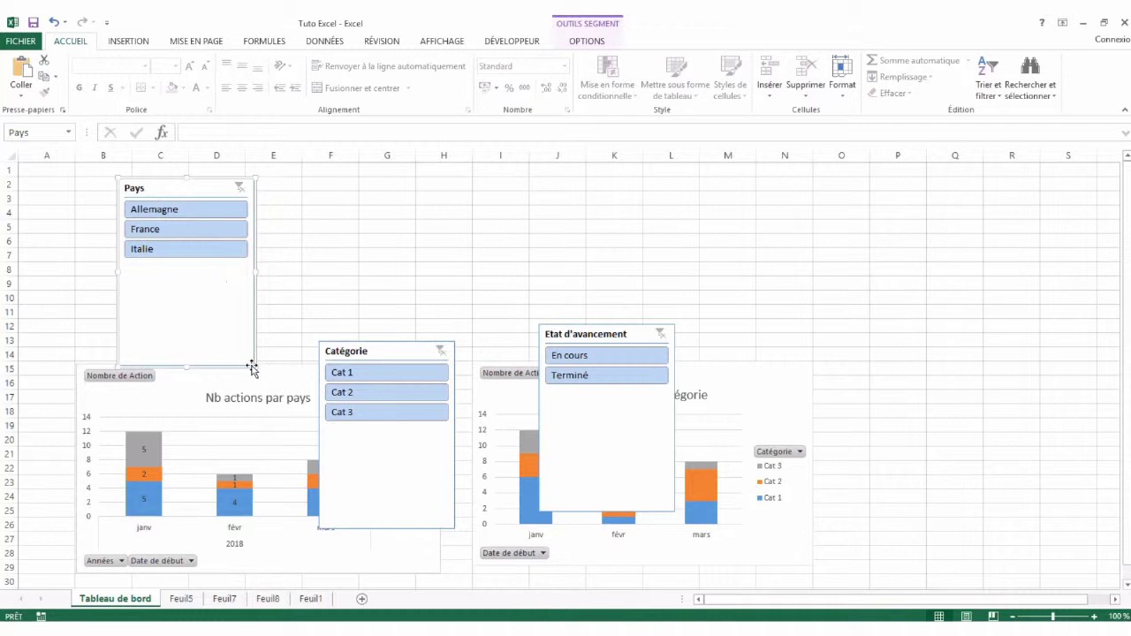
left_click_drag(254, 365, 272, 316)
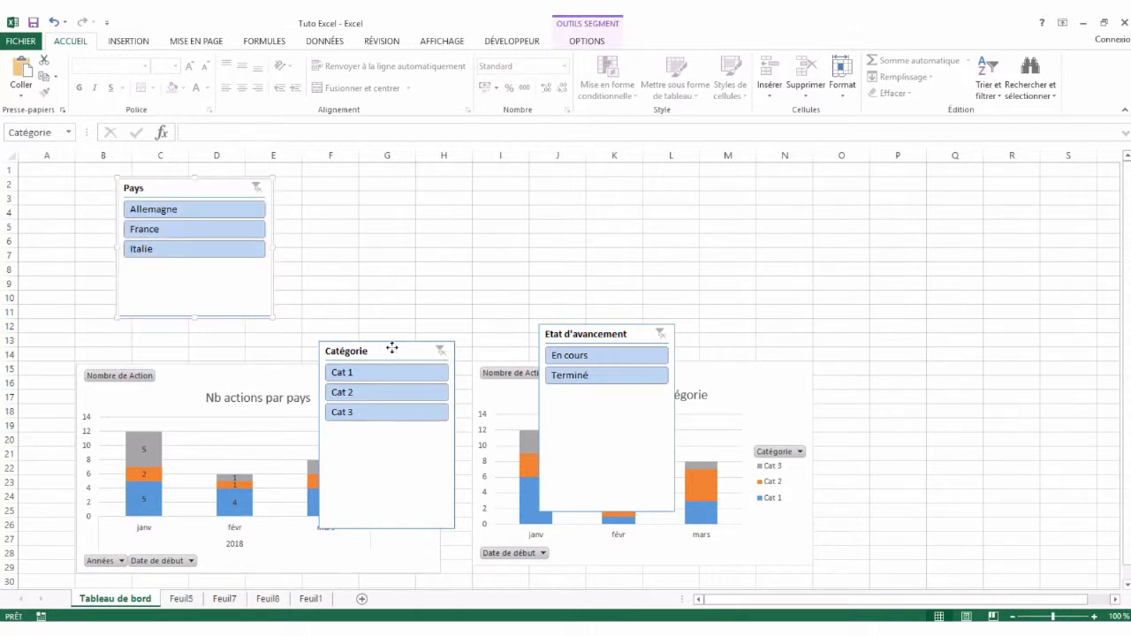
left_click_drag(392, 349, 369, 187)
left_click_drag(433, 365, 458, 317)
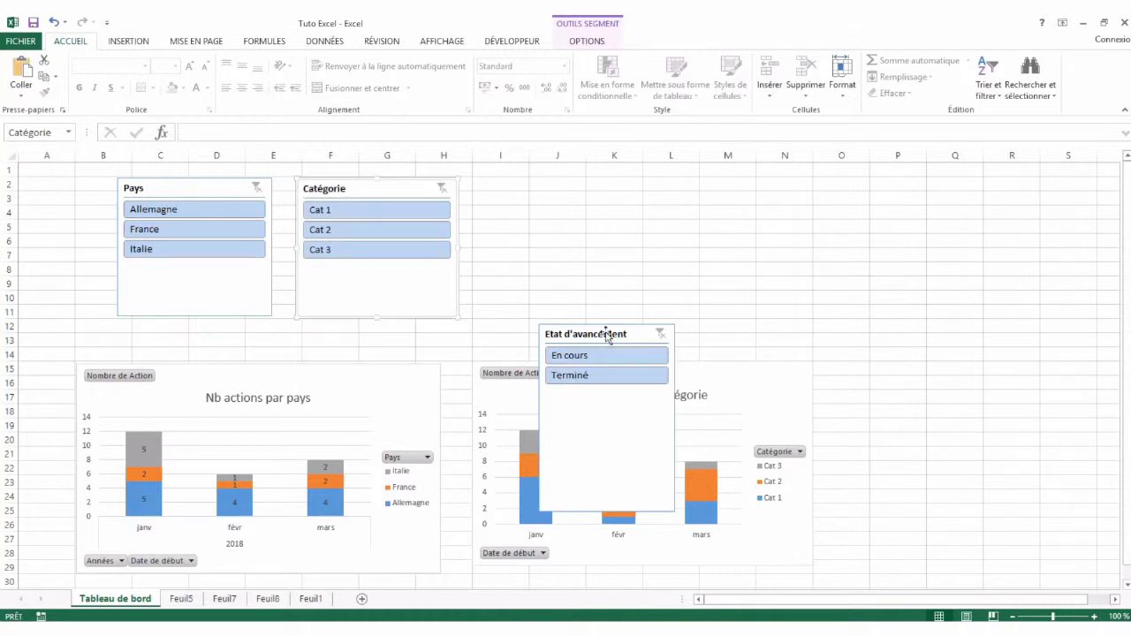
left_click_drag(607, 335, 561, 187)
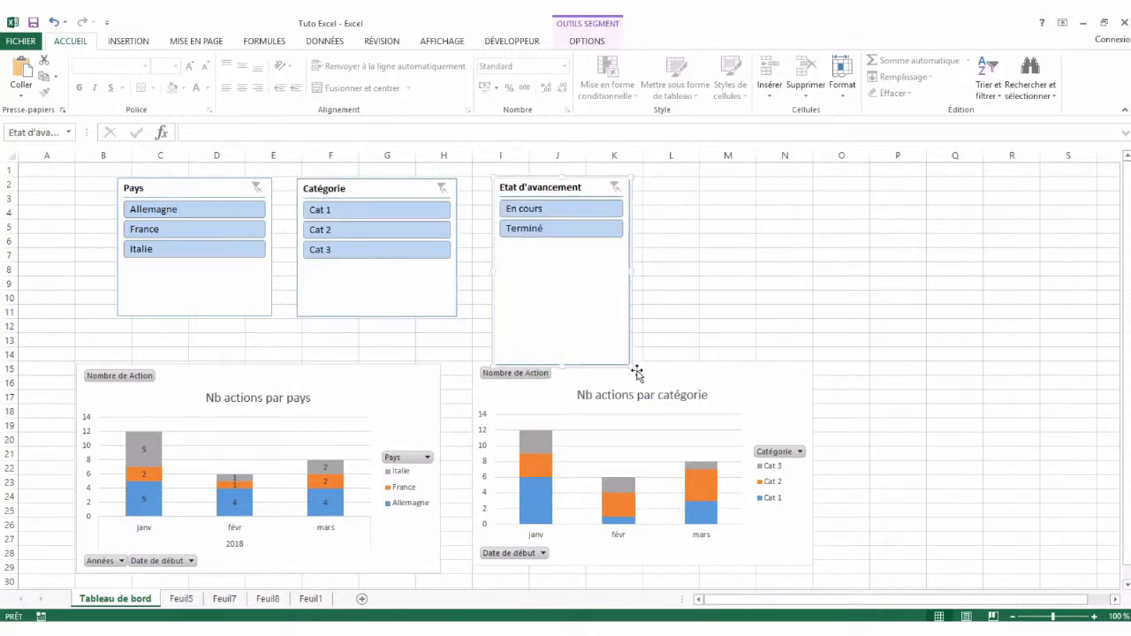
left_click_drag(633, 364, 670, 315)
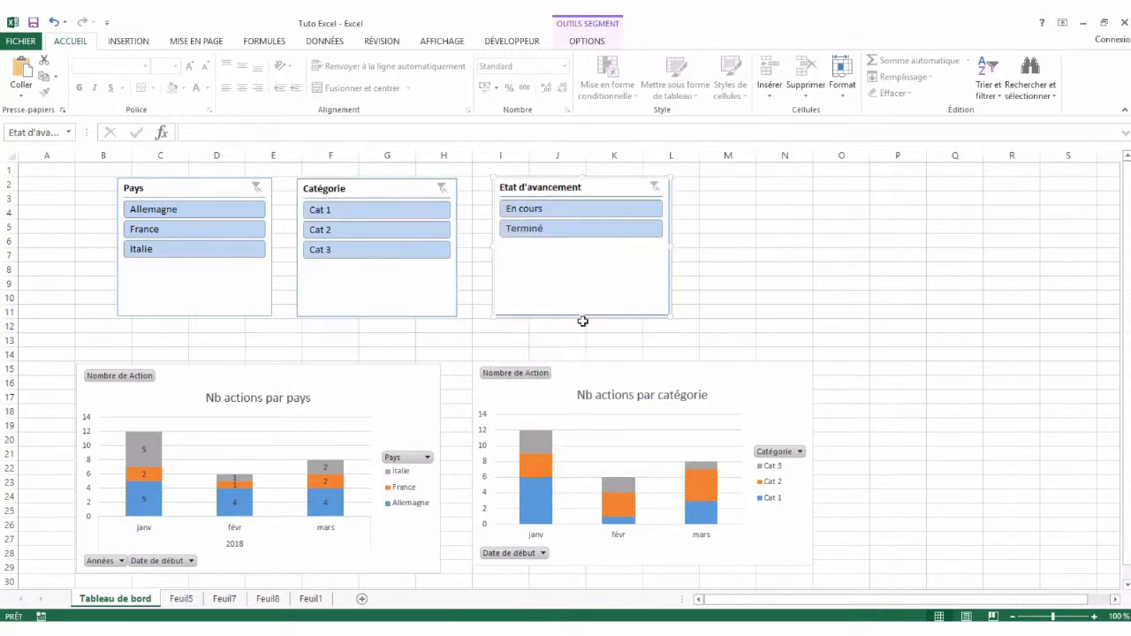
left_click(93, 297)
scroll(80, 300, "down", 1)
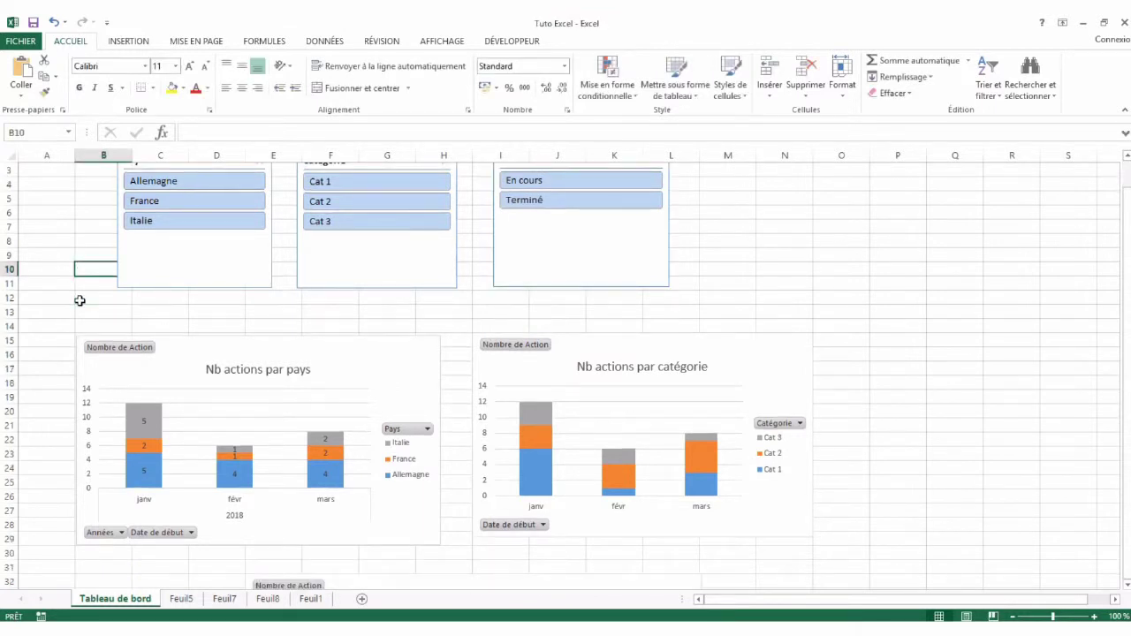
scroll(80, 300, "down", 1)
scroll(78, 302, "down", 2)
scroll(80, 302, "up", 3)
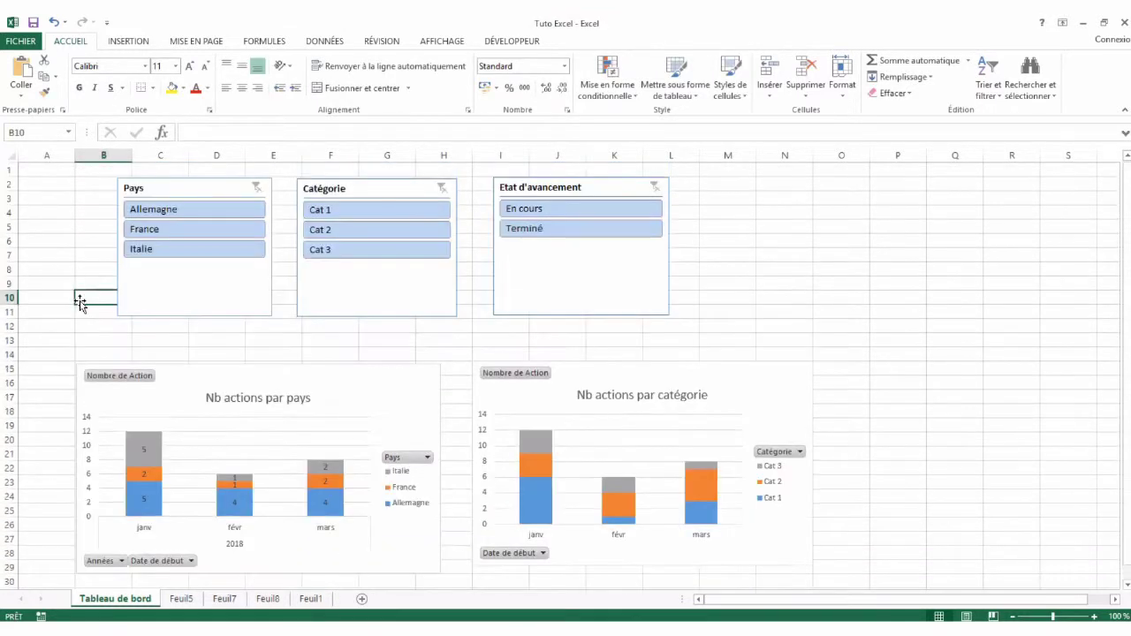
Test the Pays slicer with Allemagne, then France plus Italie, then clear the country filter
left_click(184, 212)
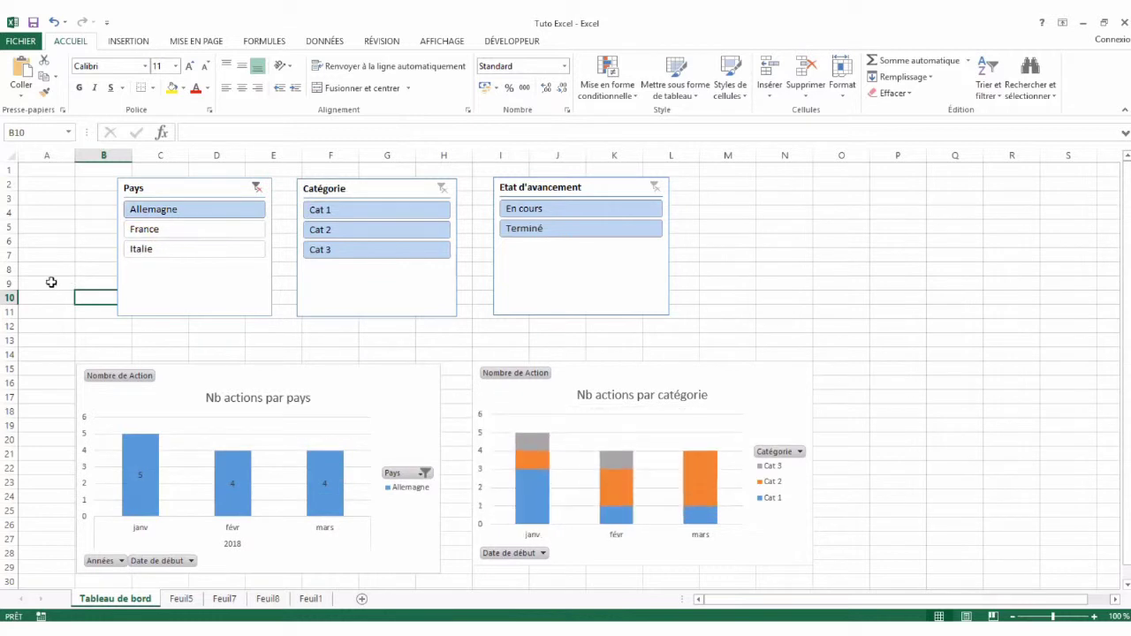
scroll(42, 314, "down", 3)
scroll(43, 314, "down", 2)
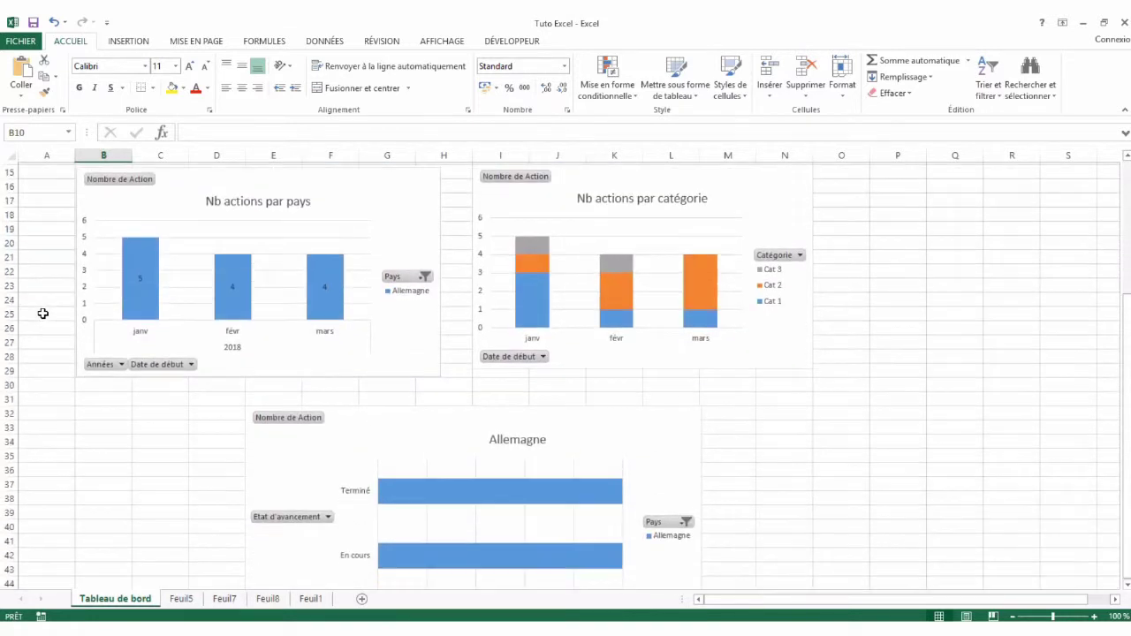
scroll(43, 314, "down", 1)
scroll(43, 314, "up", 1)
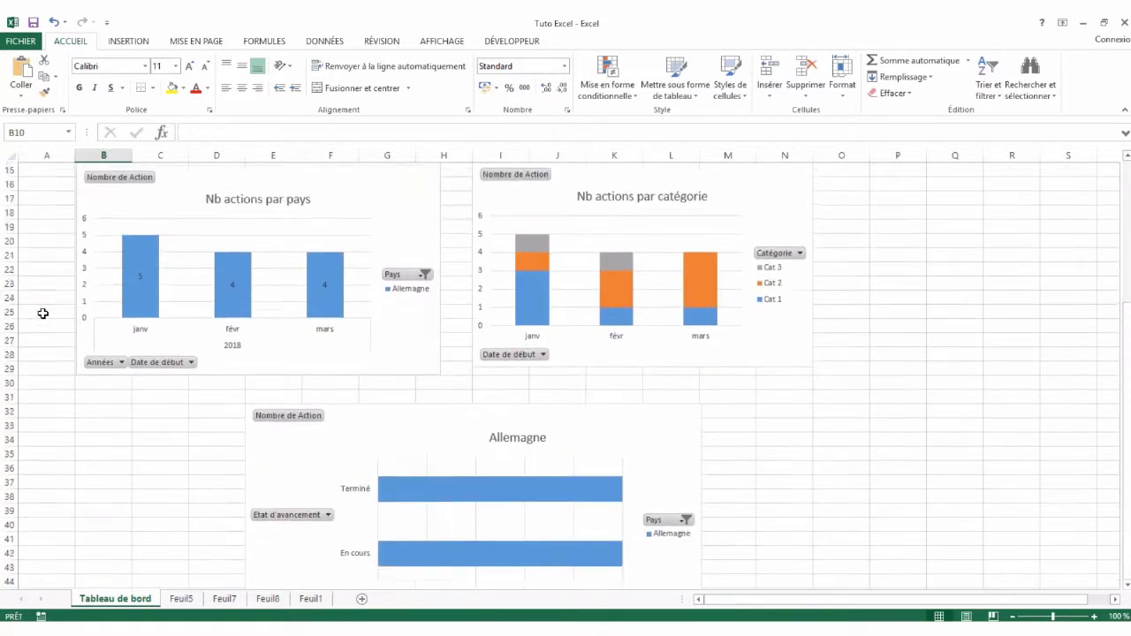
scroll(42, 314, "up", 3)
scroll(42, 314, "up", 2)
left_click(144, 229)
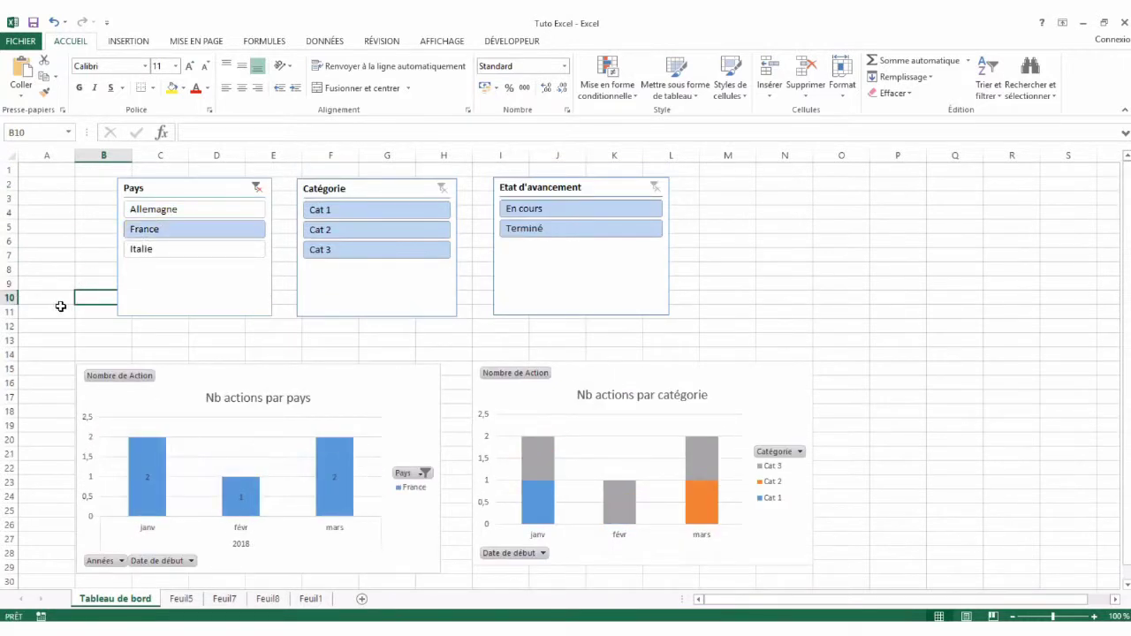
scroll(47, 324, "down", 2)
scroll(47, 325, "down", 1)
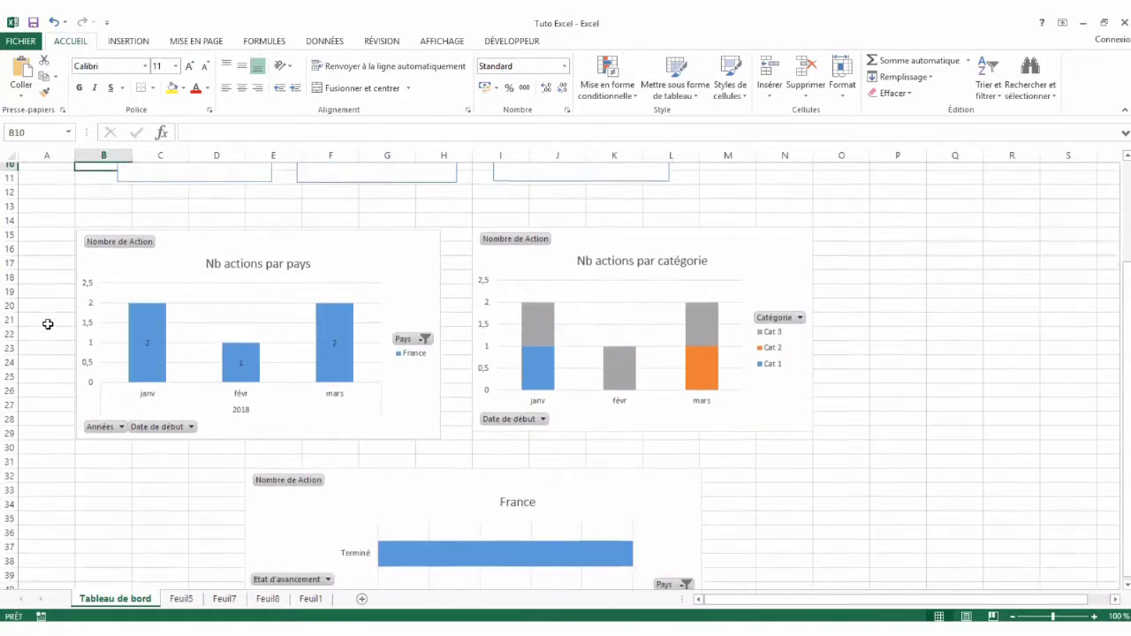
scroll(48, 325, "down", 1)
scroll(47, 324, "down", 1)
scroll(48, 324, "down", 1)
scroll(48, 325, "up", 6)
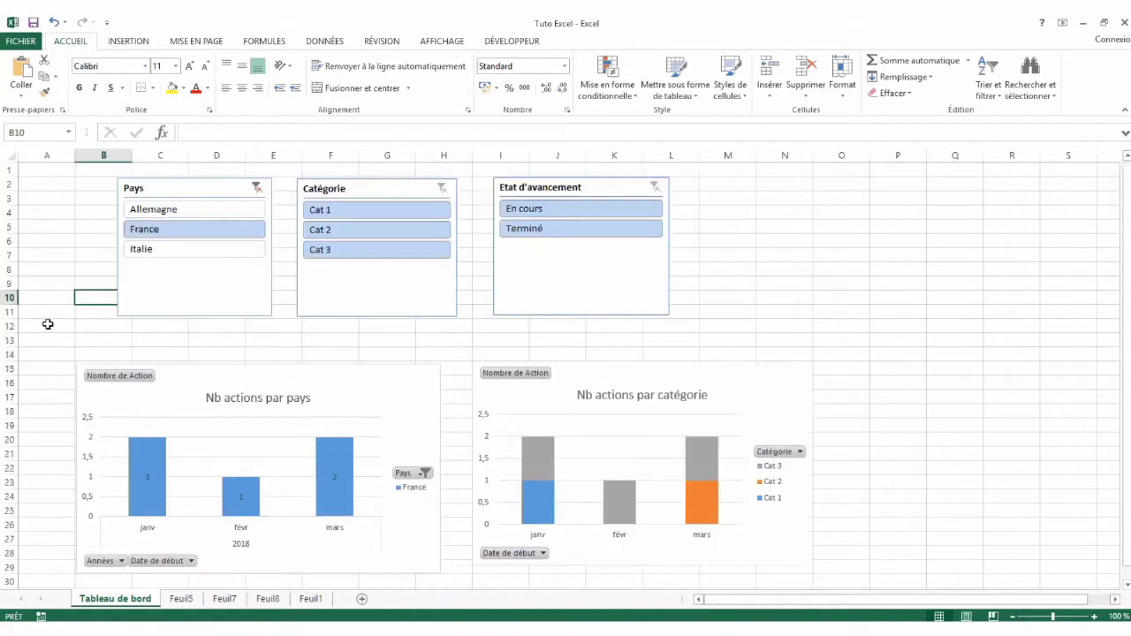
left_click(186, 257, "ctrl")
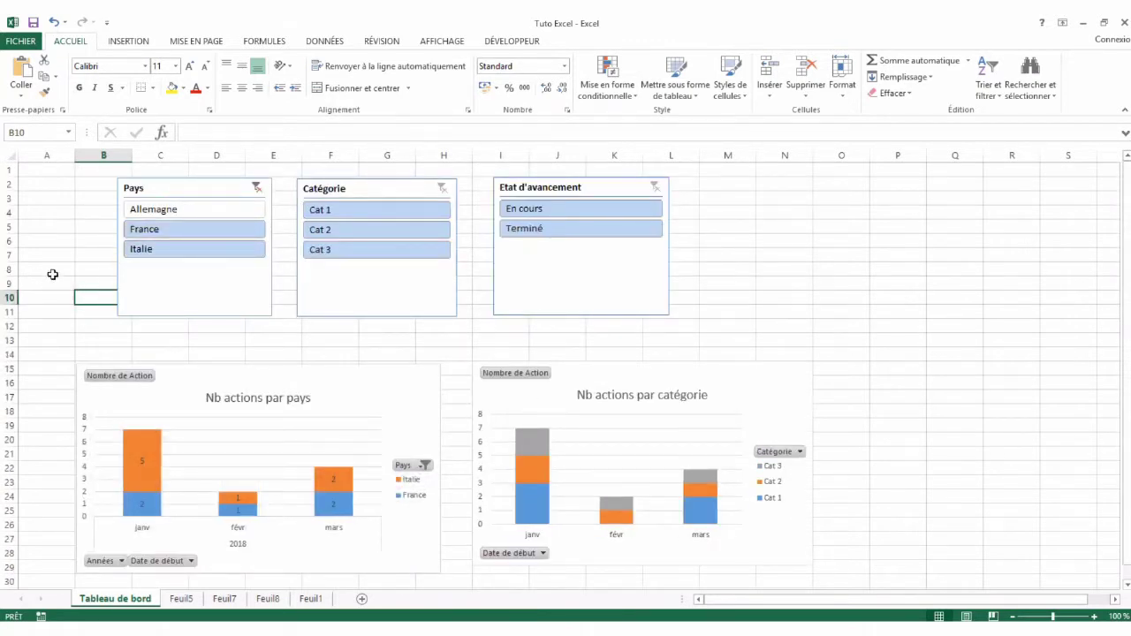
scroll(52, 275, "down", 1)
scroll(52, 275, "down", 1)
scroll(52, 275, "up", 2)
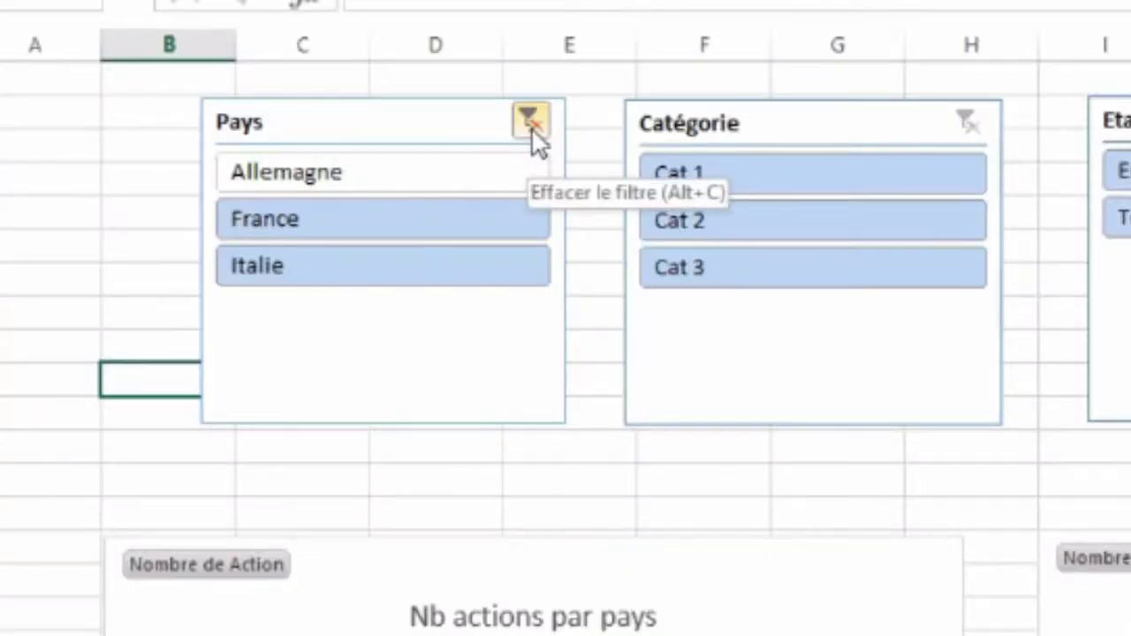
left_click(531, 127)
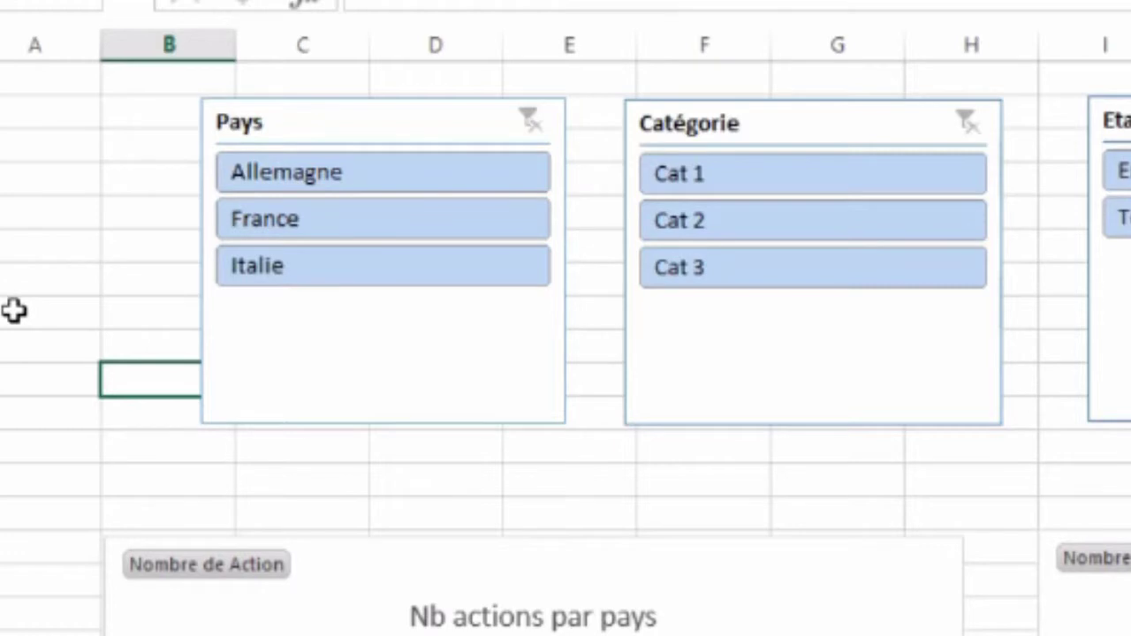
Filter to Cat 2 and En cours, then clear the Catégorie filter to leave only En cours
left_click(737, 229)
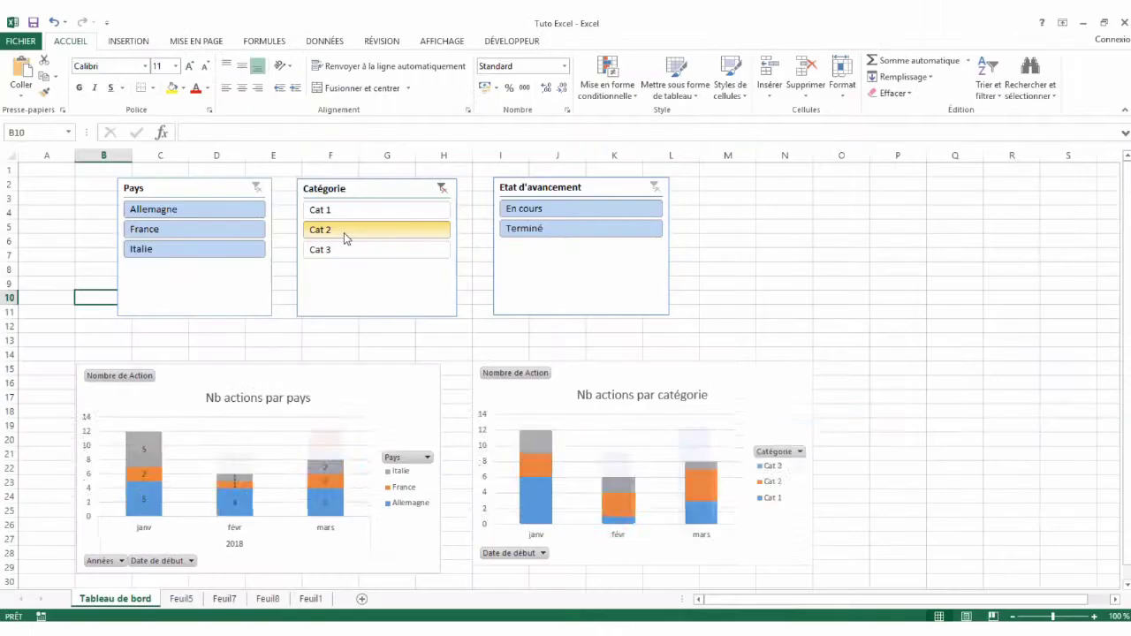
scroll(52, 280, "down", 1)
scroll(52, 280, "down", 1)
scroll(53, 280, "up", 2)
left_click(553, 209)
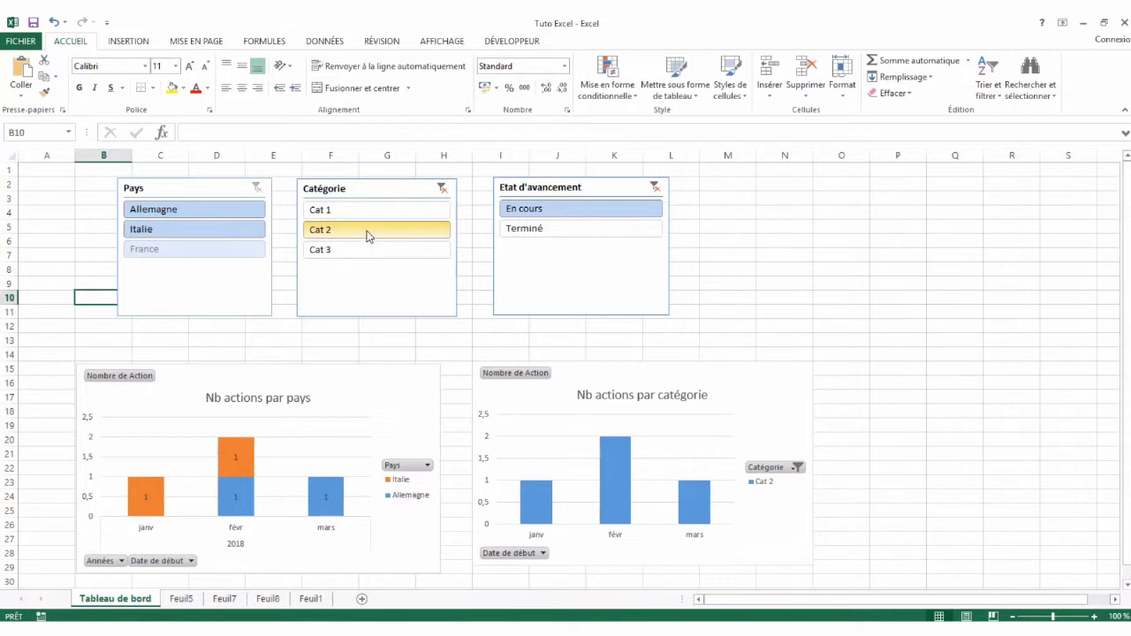
left_click(441, 188)
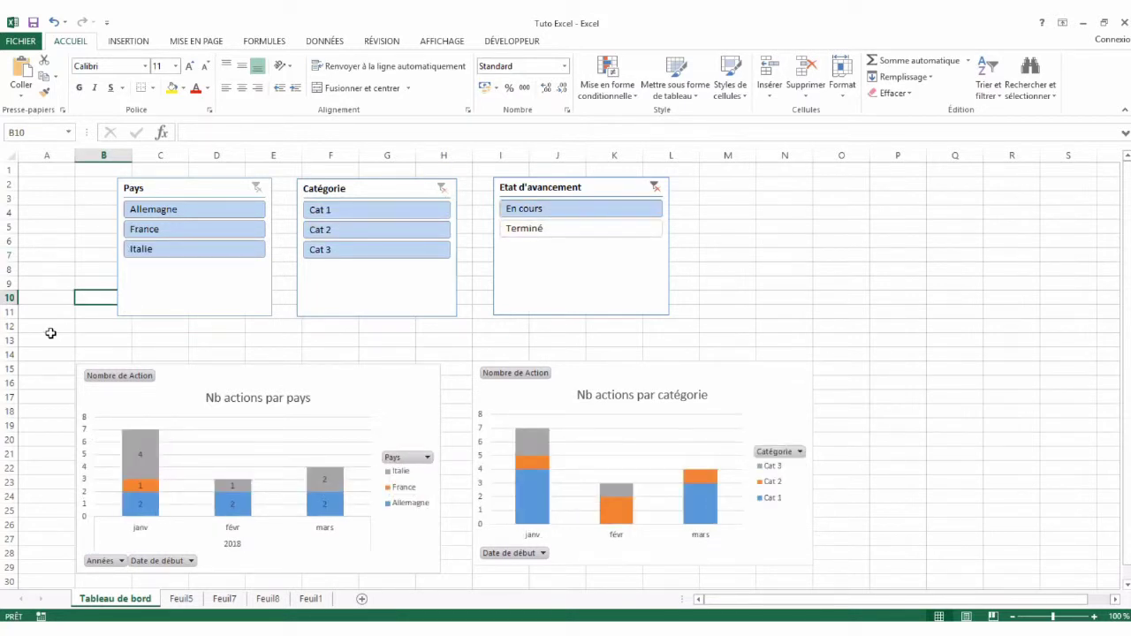
scroll(51, 333, "down", 2)
scroll(50, 333, "down", 2)
scroll(50, 334, "down", 1)
scroll(50, 333, "up", 5)
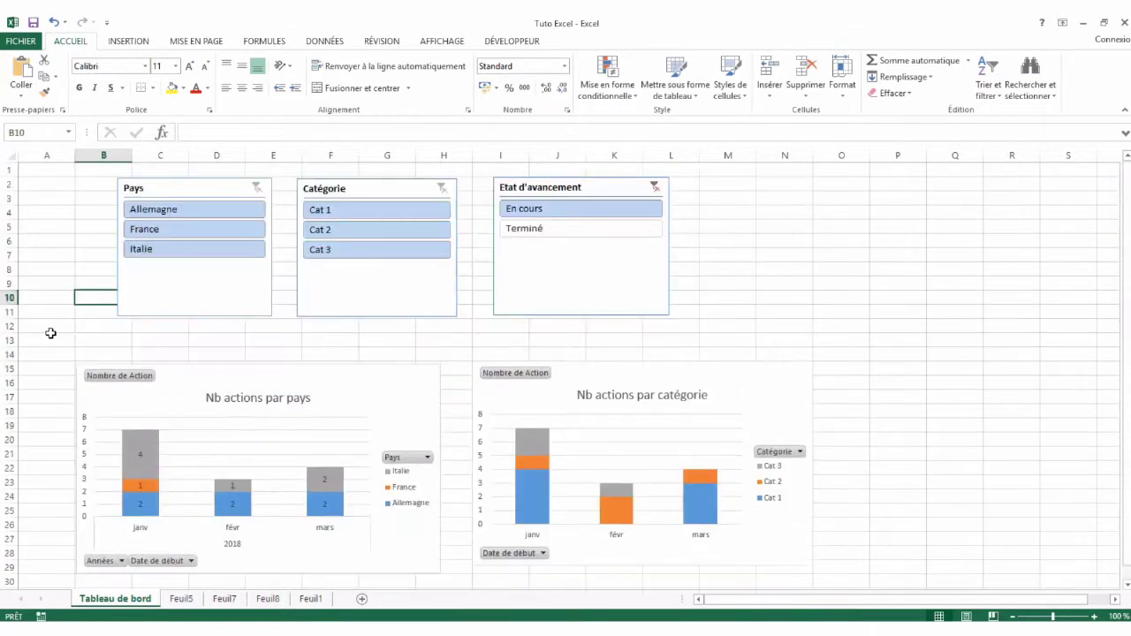